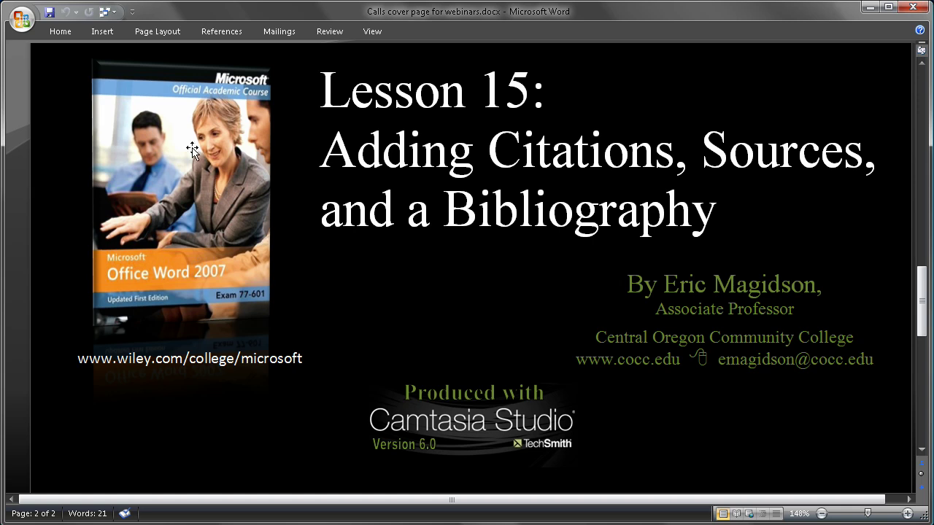
Step: Show the list of open documents from the Quick Access Toolbar's Switch Windows button
{"action": "left_click", "coordinate": [107, 13]}
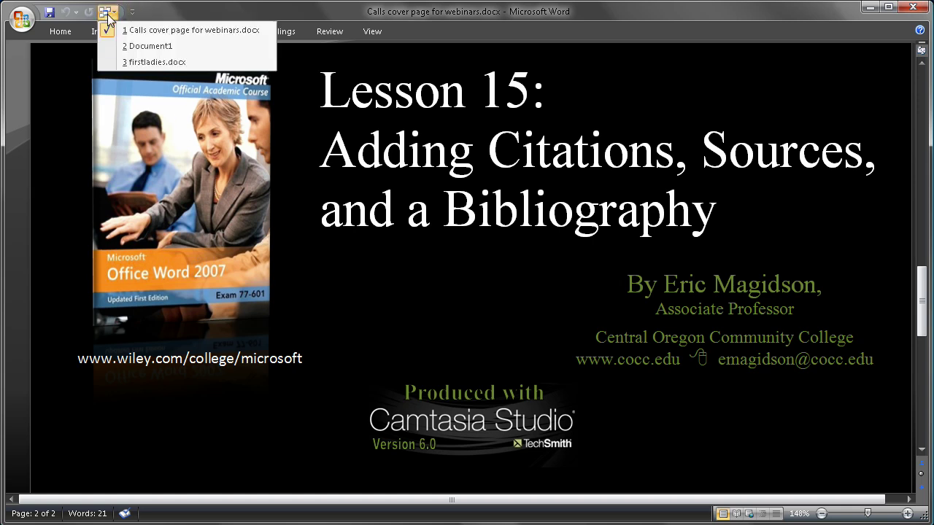
Step: Switch to firstladies.docx and bring up the References tab
{"action": "left_click", "coordinate": [138, 61]}
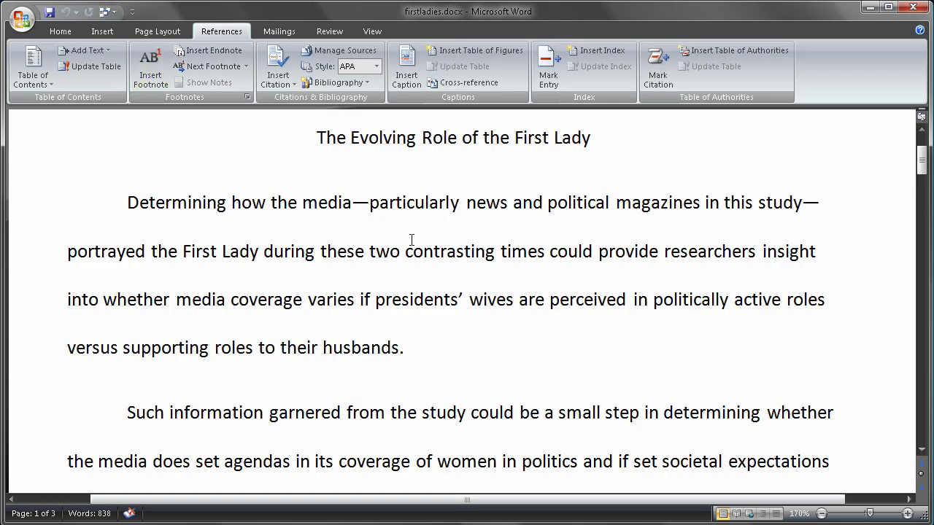
{"action": "left_click", "coordinate": [64, 32]}
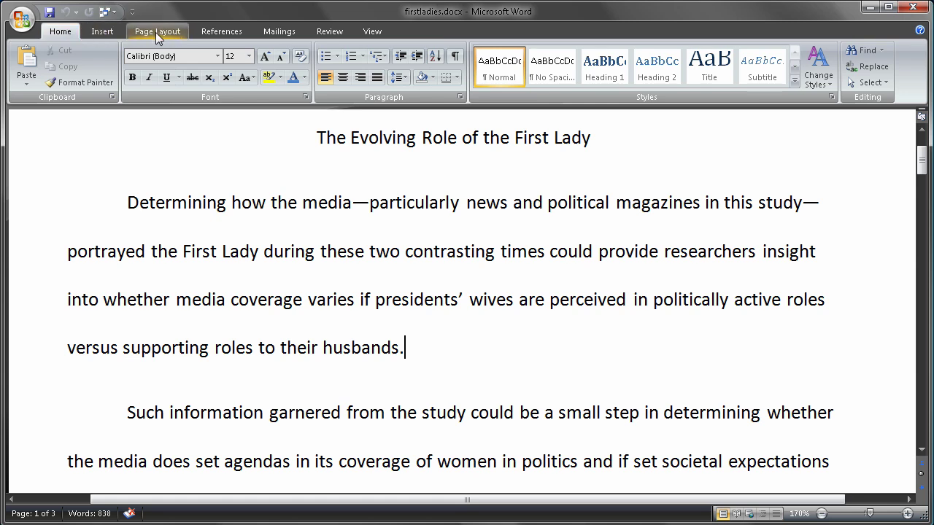
{"action": "left_click", "coordinate": [223, 32]}
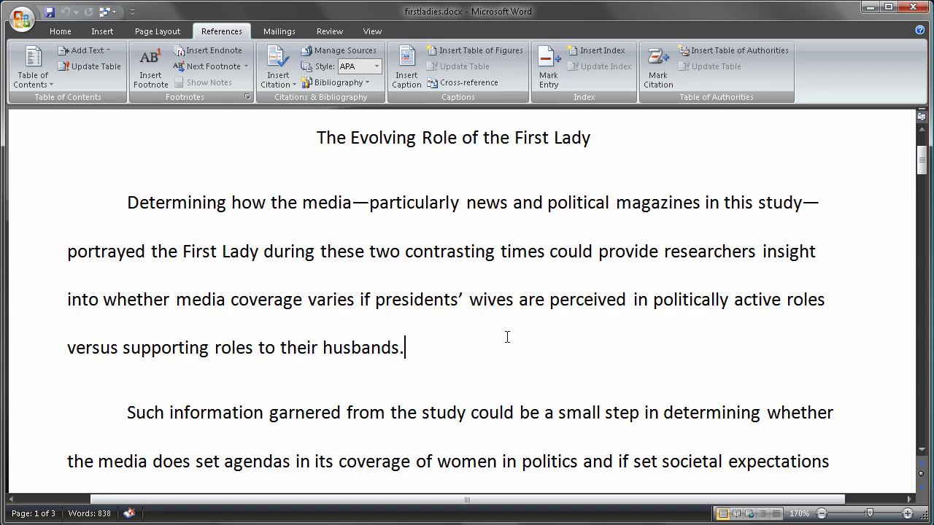
Step: Place the cursor after the authors' names before the block quote and open Insert Citation
{"action": "scroll", "coordinate": [507, 337], "scroll_direction": "down", "scroll_amount": 5}
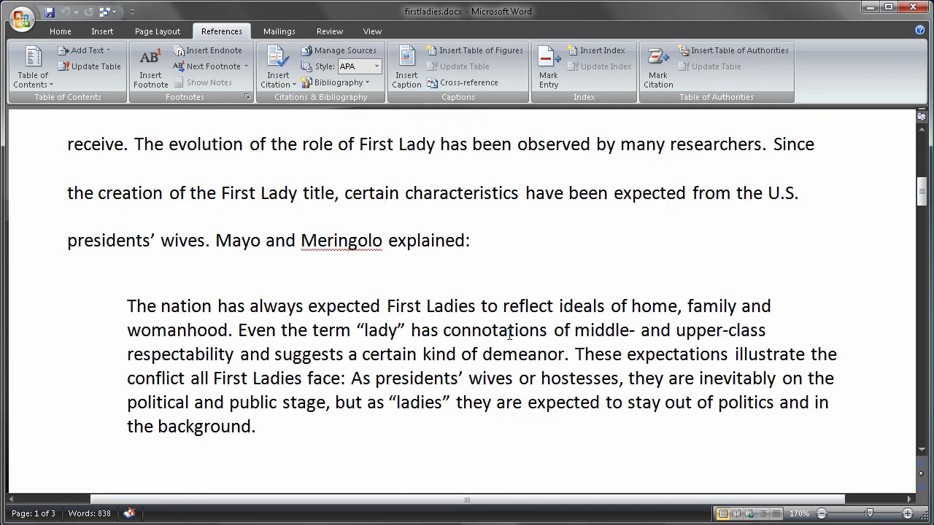
{"action": "left_click", "coordinate": [385, 240]}
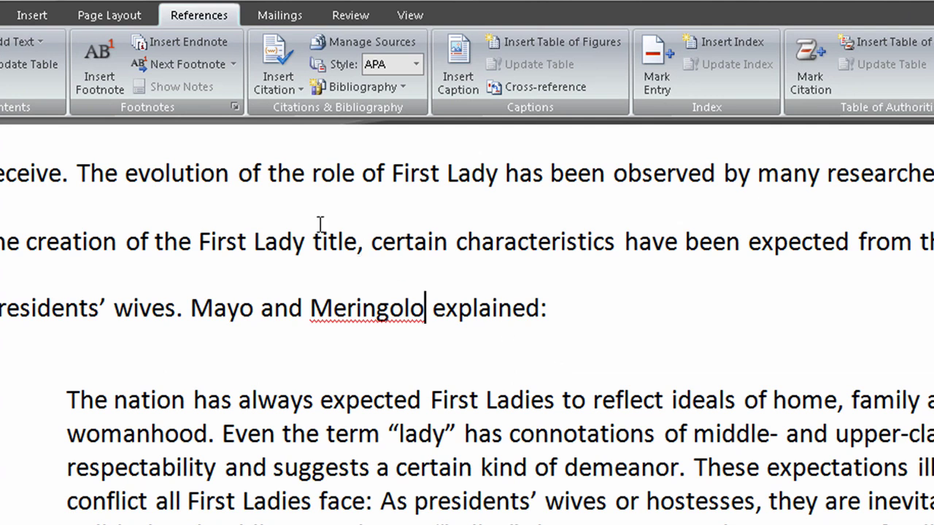
{"action": "left_click", "coordinate": [279, 88]}
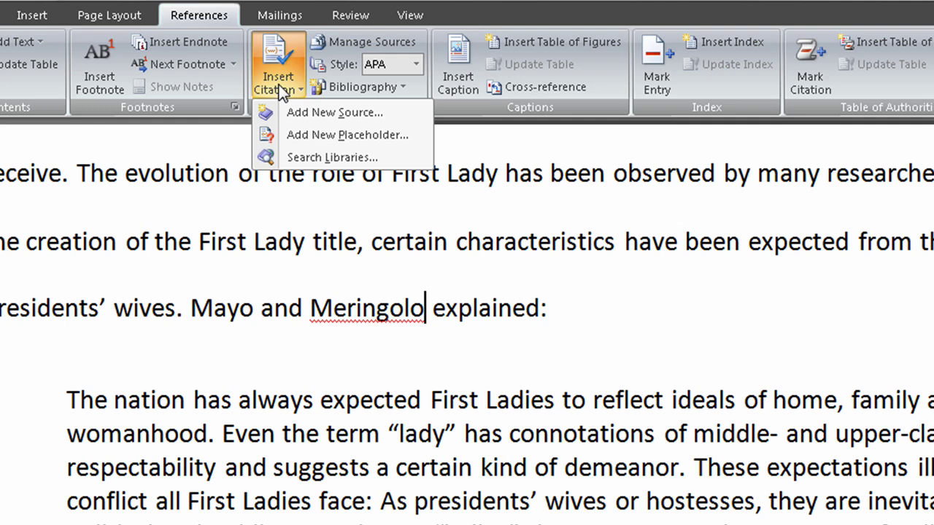
Step: Add a new 1990 book source, First Ladies: Political Role and Public Image, by Mayo and Meringolo
{"action": "left_click", "coordinate": [302, 116]}
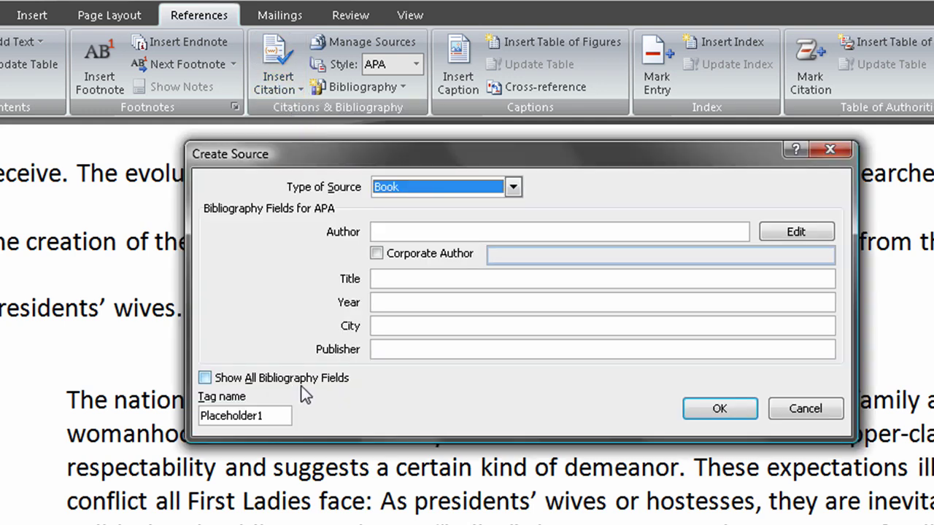
{"action": "left_click", "coordinate": [205, 378]}
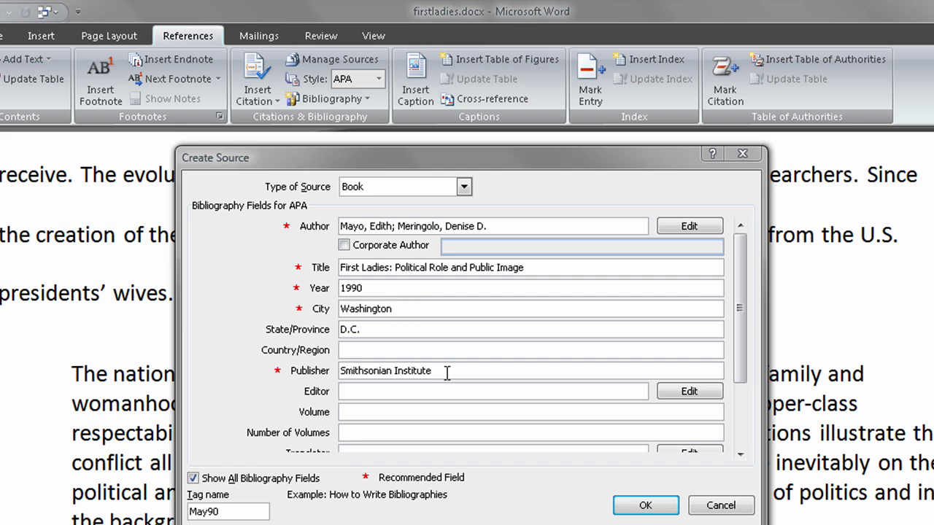
{"action": "left_click", "coordinate": [645, 506]}
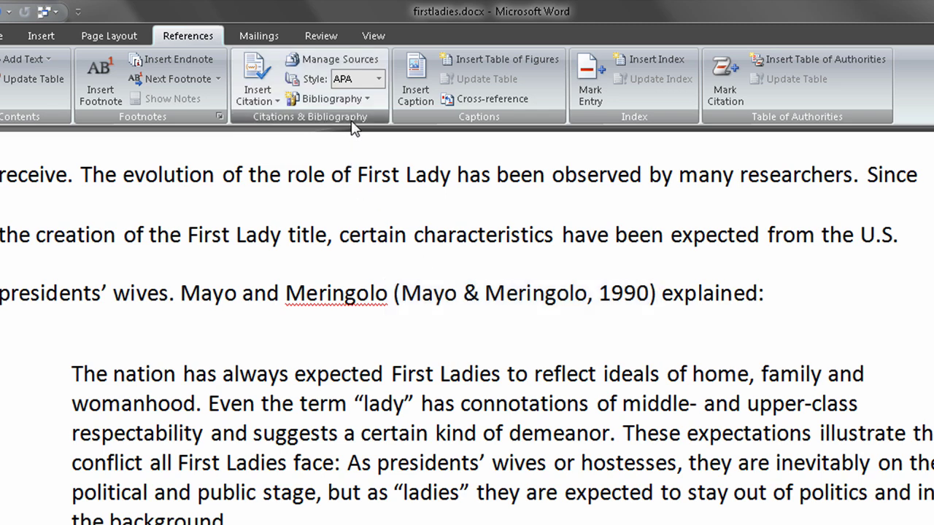
Step: Set the citation style to MLA so the citation reads (Mayo and Meringolo)
{"action": "left_click", "coordinate": [380, 80]}
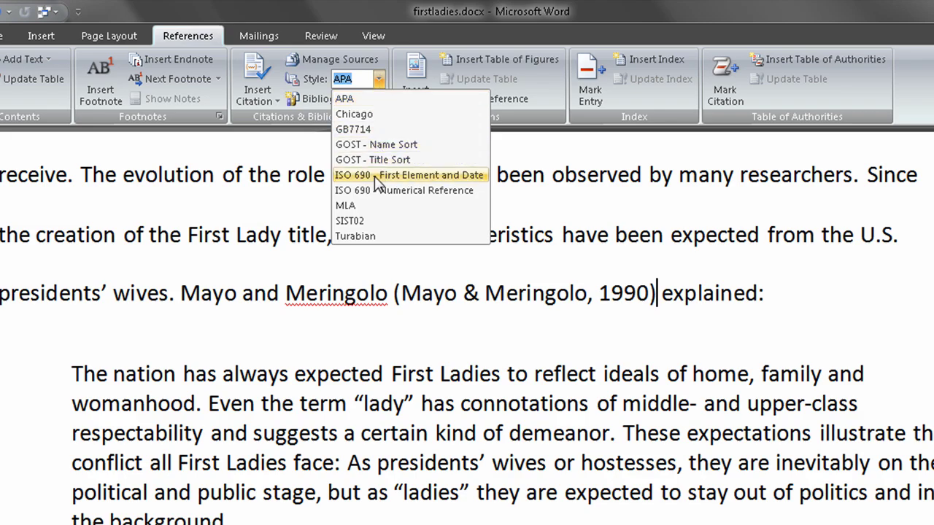
{"action": "left_click", "coordinate": [374, 210]}
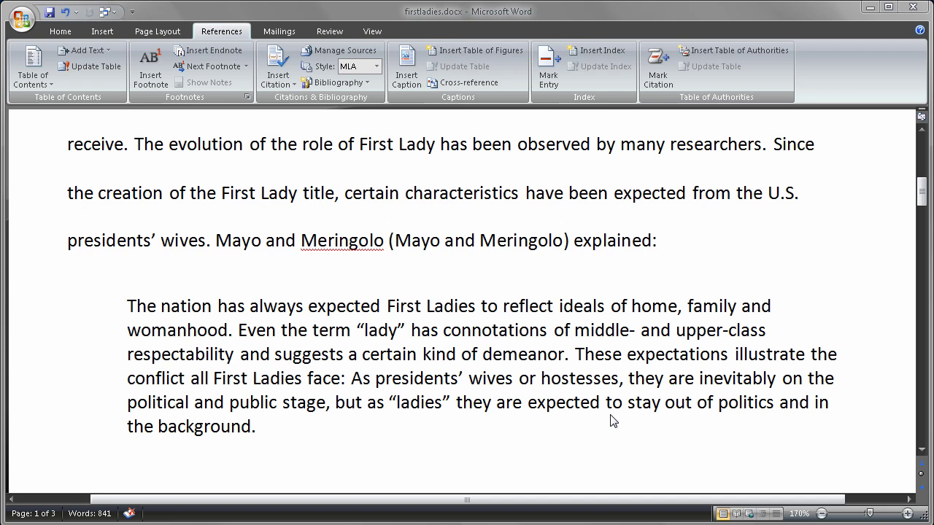
{"action": "scroll", "coordinate": [612, 408], "scroll_direction": "down", "scroll_amount": 6}
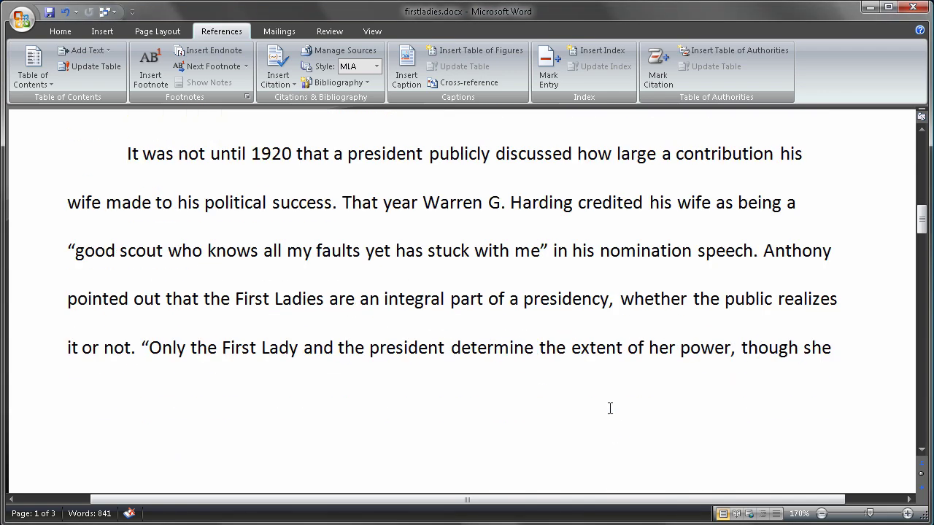
{"action": "scroll", "coordinate": [612, 405], "scroll_direction": "down", "scroll_amount": 6}
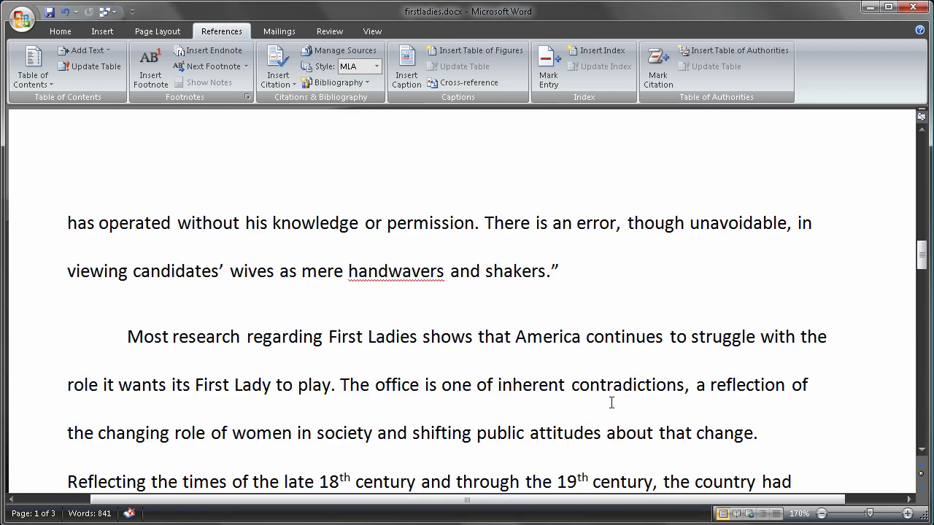
{"action": "scroll", "coordinate": [611, 403], "scroll_direction": "down", "scroll_amount": 1}
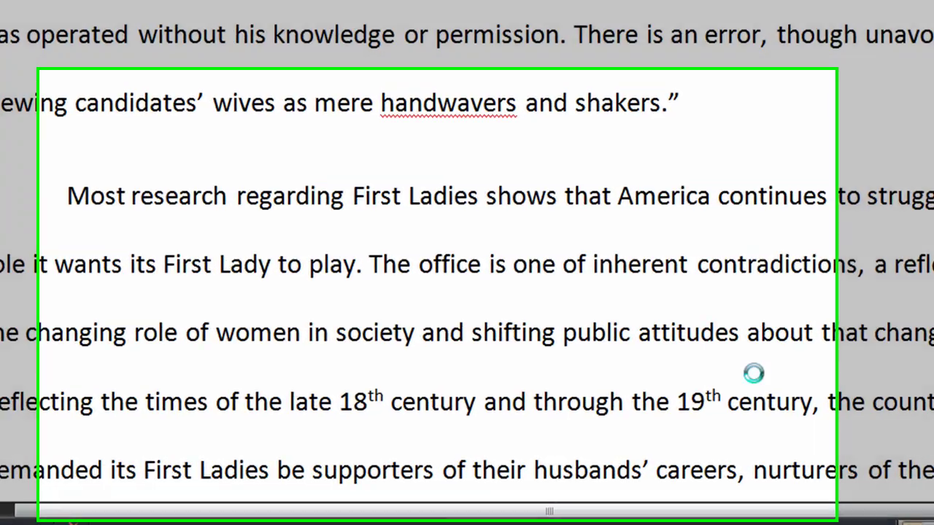
Step: Find the word 'speech' and place the cursor right after the nomination speech quote
{"action": "key", "text": "ctrl+f"}
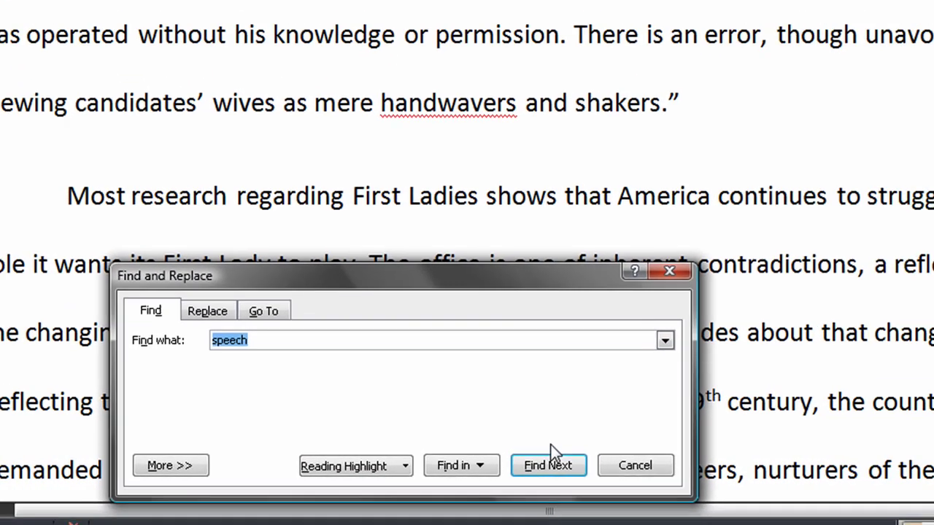
{"action": "left_click", "coordinate": [598, 464]}
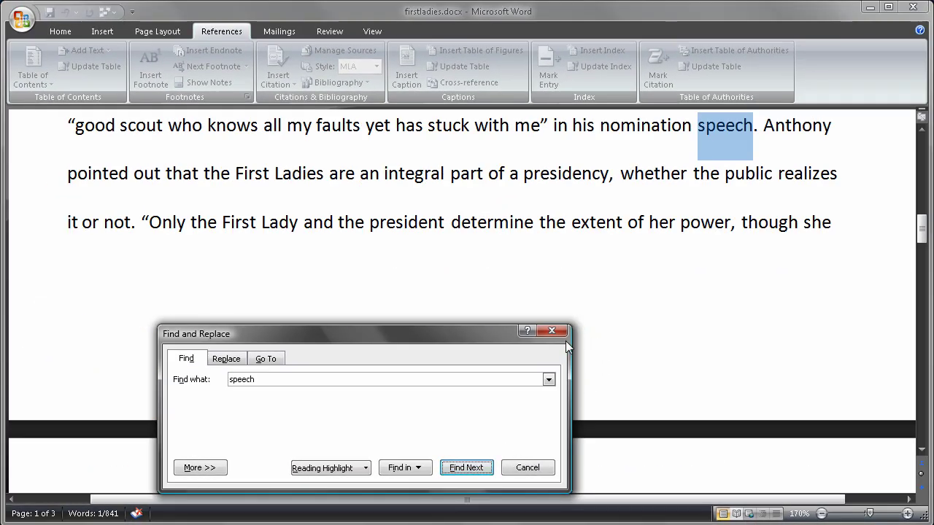
{"action": "left_click", "coordinate": [554, 332]}
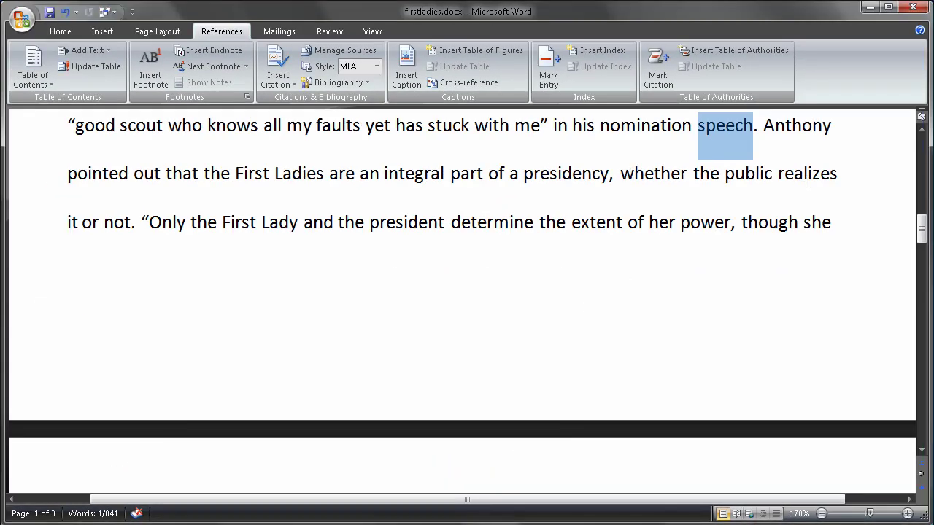
{"action": "left_click", "coordinate": [755, 126]}
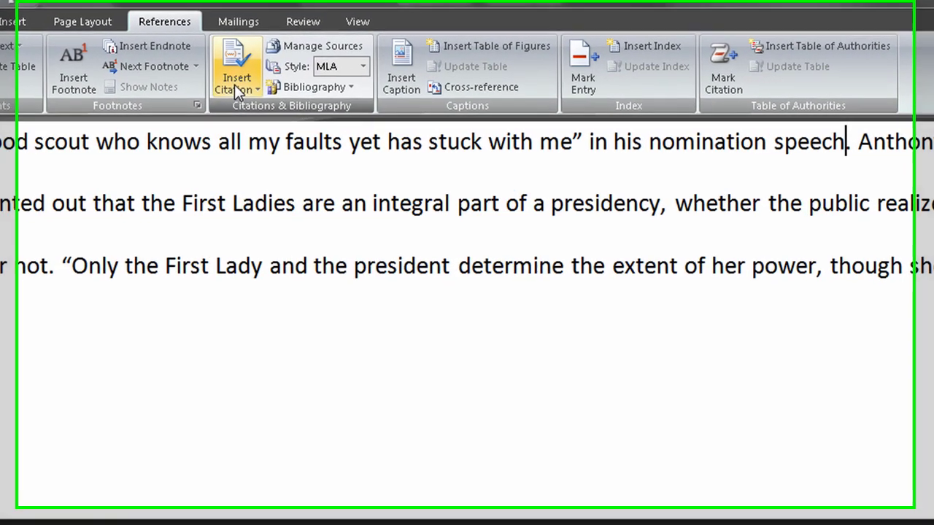
Step: Create a new Book source, Anothy's America's First Families (2000), and insert its citation
{"action": "left_click", "coordinate": [277, 85]}
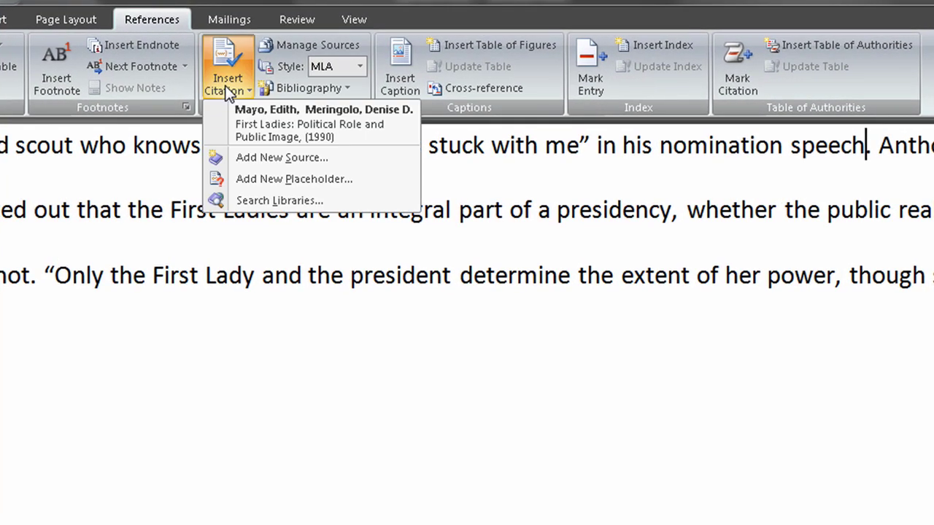
{"action": "left_click", "coordinate": [249, 160]}
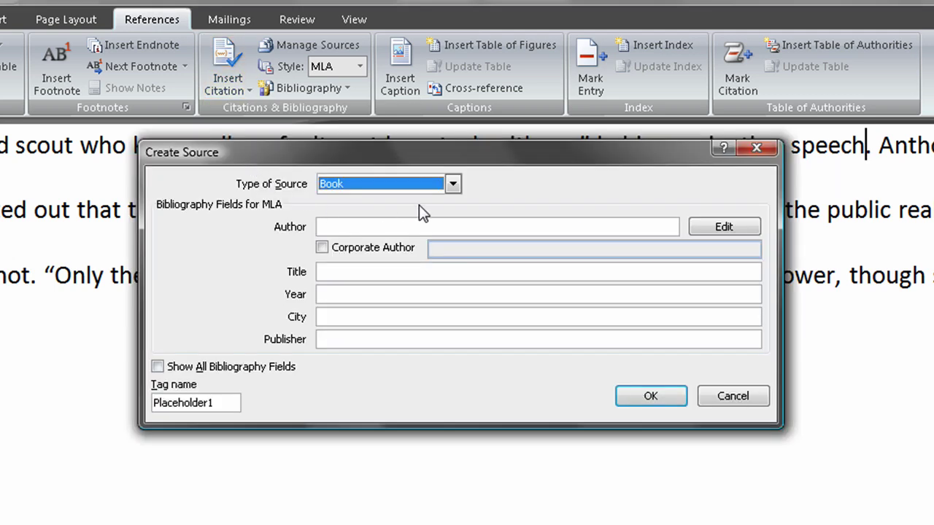
{"action": "left_click", "coordinate": [454, 185]}
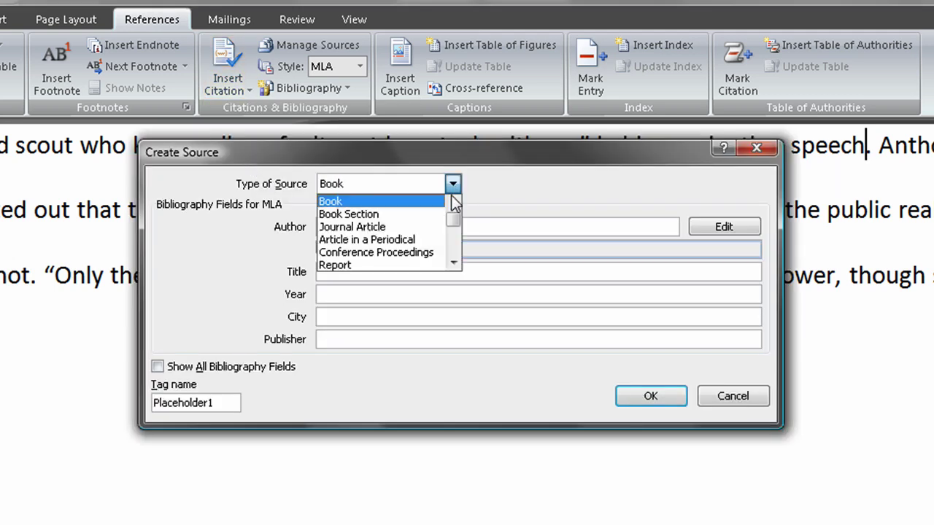
{"action": "mouse_move", "coordinate": [452, 221]}
{"action": "left_mouse_down"}
{"action": "mouse_move", "coordinate": [457, 256]}
{"action": "mouse_move", "coordinate": [455, 216]}
{"action": "left_mouse_up"}
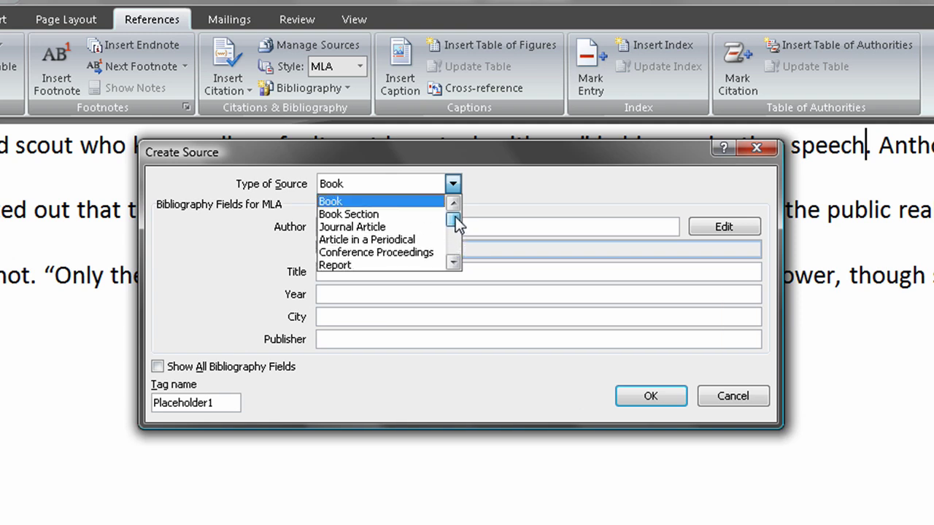
{"action": "left_click", "coordinate": [406, 184]}
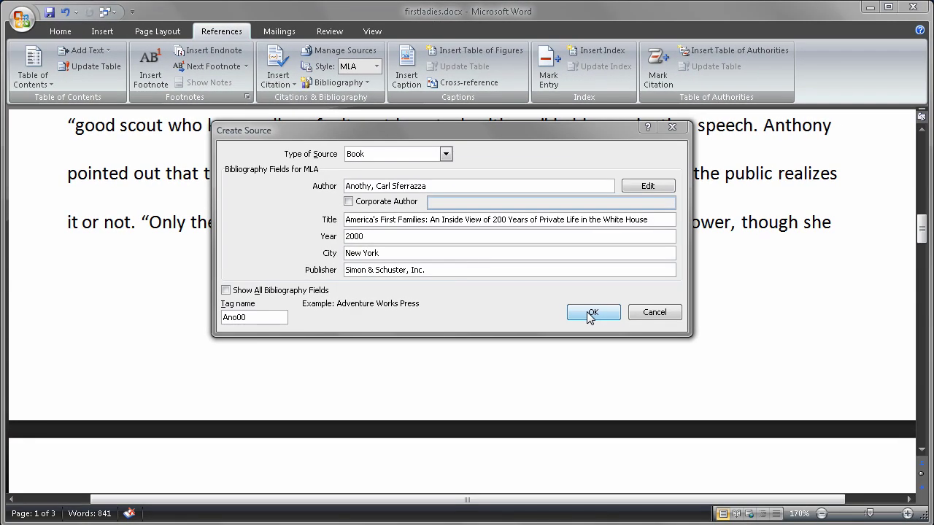
{"action": "left_click", "coordinate": [647, 395]}
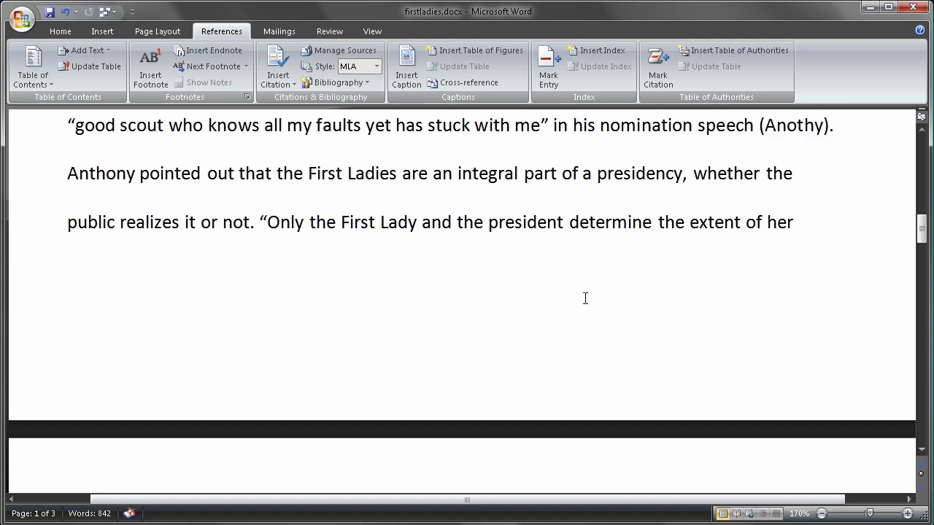
Step: Change the Mayo and Meringolo source's year to 1994 and update both source lists
{"action": "left_click", "coordinate": [522, 318]}
{"action": "scroll", "coordinate": [522, 318], "scroll_direction": "up", "scroll_amount": 10}
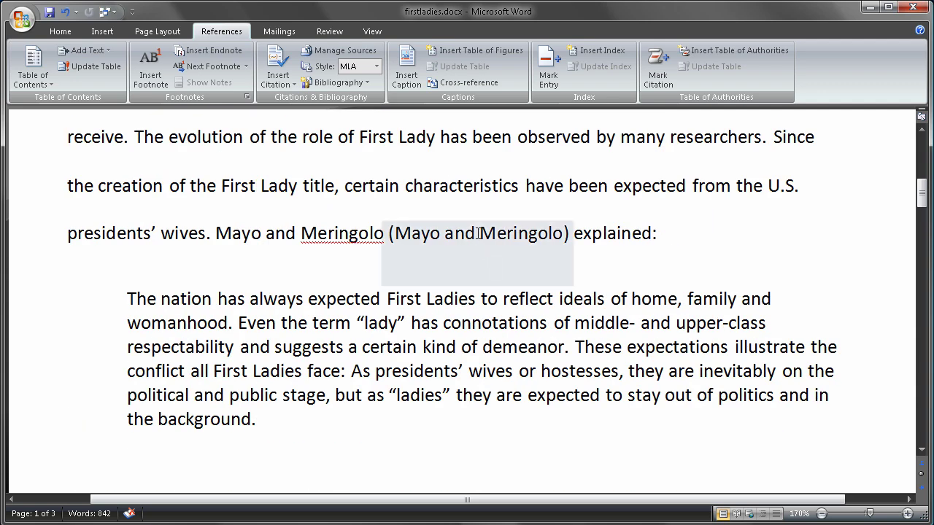
{"action": "left_click", "coordinate": [477, 233]}
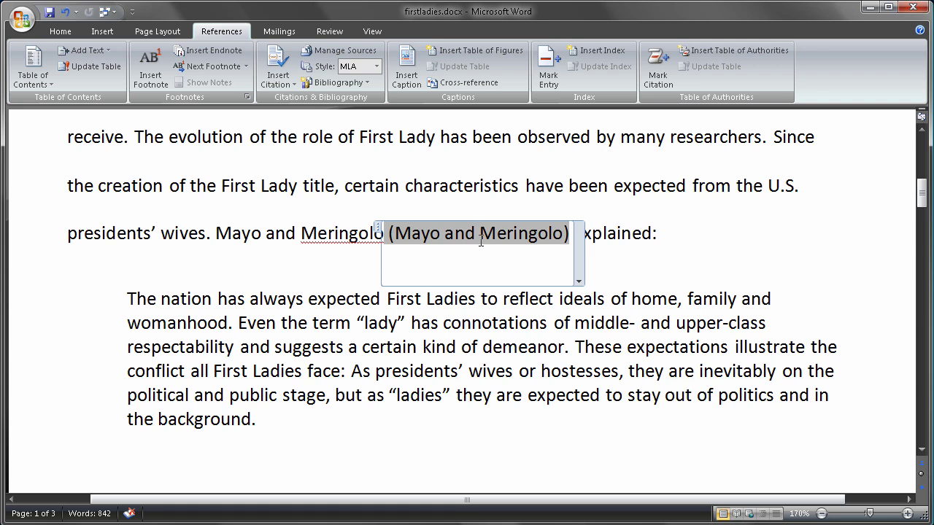
{"action": "left_click", "coordinate": [579, 281]}
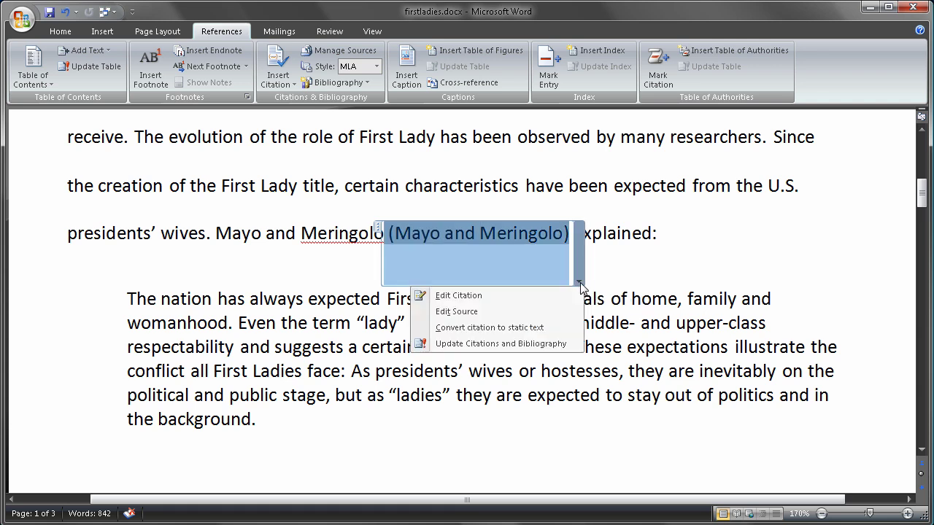
{"action": "left_click", "coordinate": [542, 311]}
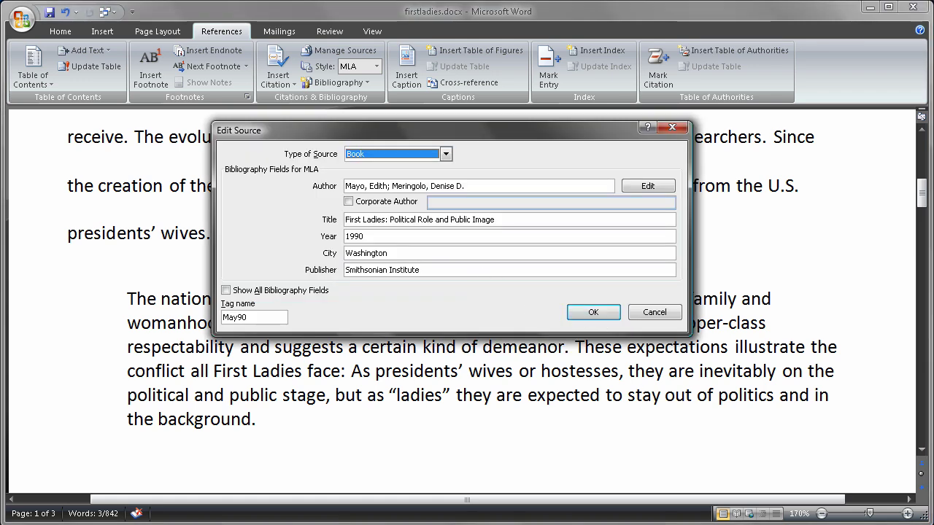
{"action": "left_click", "coordinate": [376, 236]}
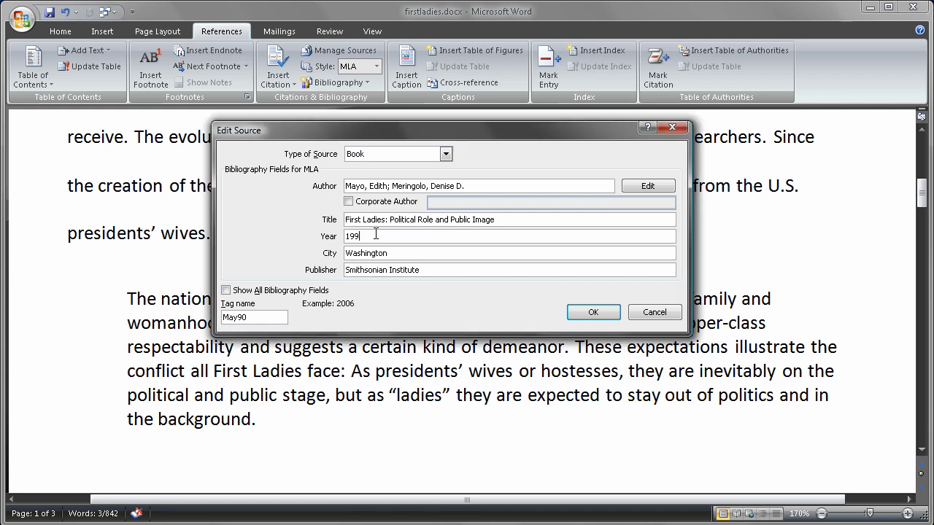
{"action": "key", "text": "BackSpace"}
{"action": "type", "text": "4"}
{"action": "left_click", "coordinate": [591, 314]}
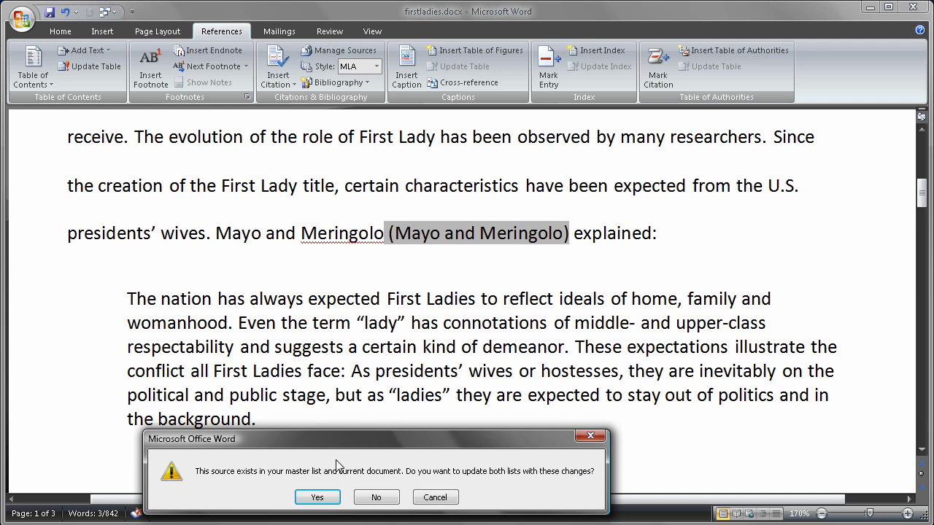
{"action": "left_click", "coordinate": [325, 499]}
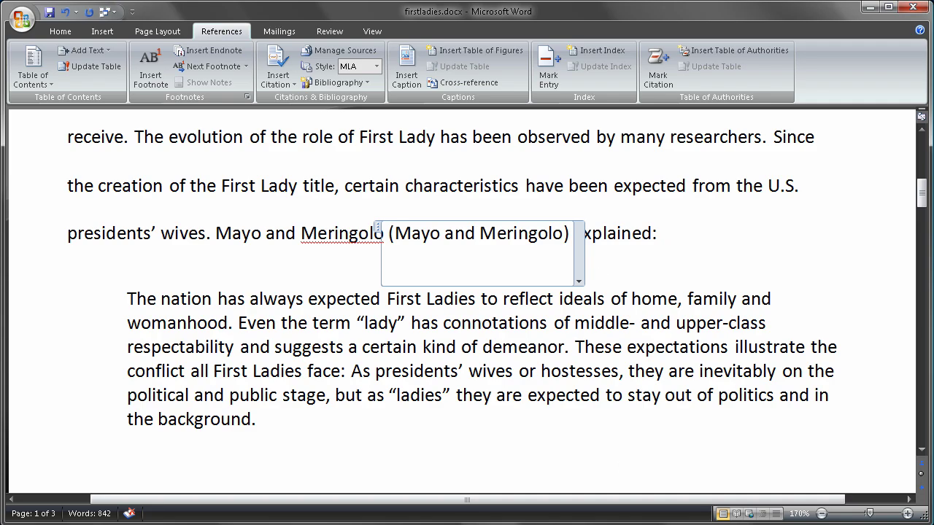
{"action": "left_click", "coordinate": [353, 241]}
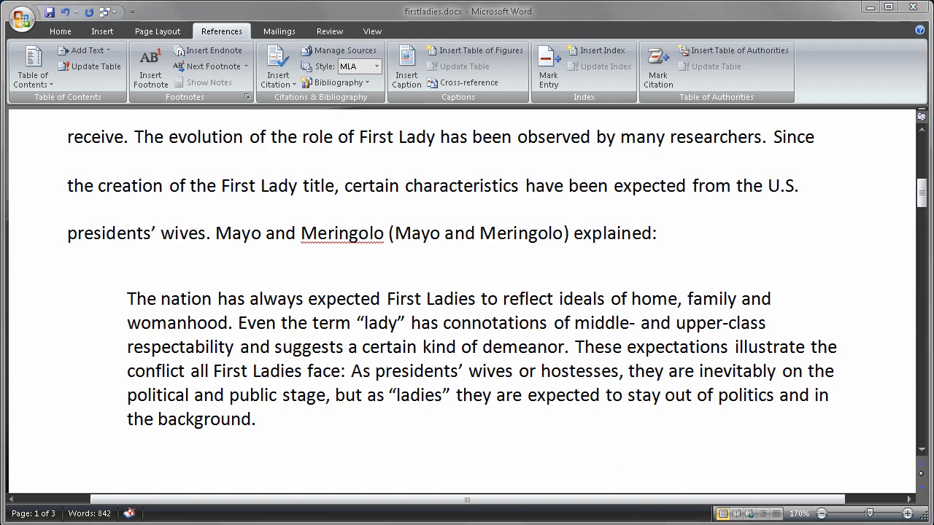
Step: Suppress the author so the citation shows (First Ladies: Political Role and Public Image)
{"action": "left_click", "coordinate": [530, 233]}
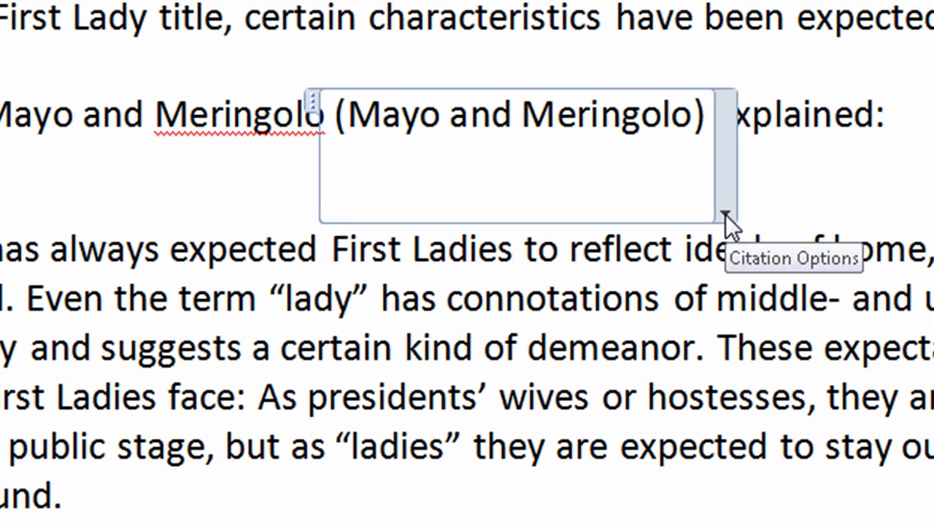
{"action": "left_click", "coordinate": [708, 221]}
{"action": "left_click", "coordinate": [638, 241]}
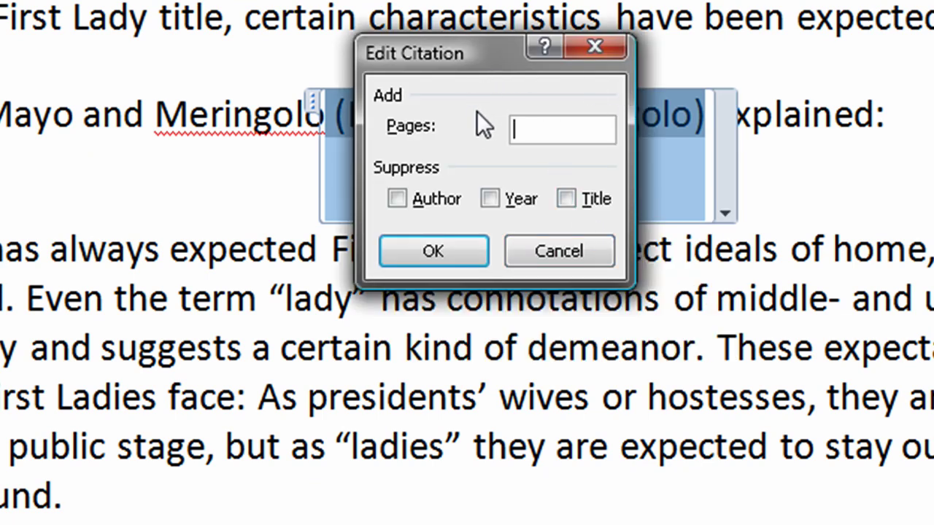
{"action": "left_click", "coordinate": [397, 199]}
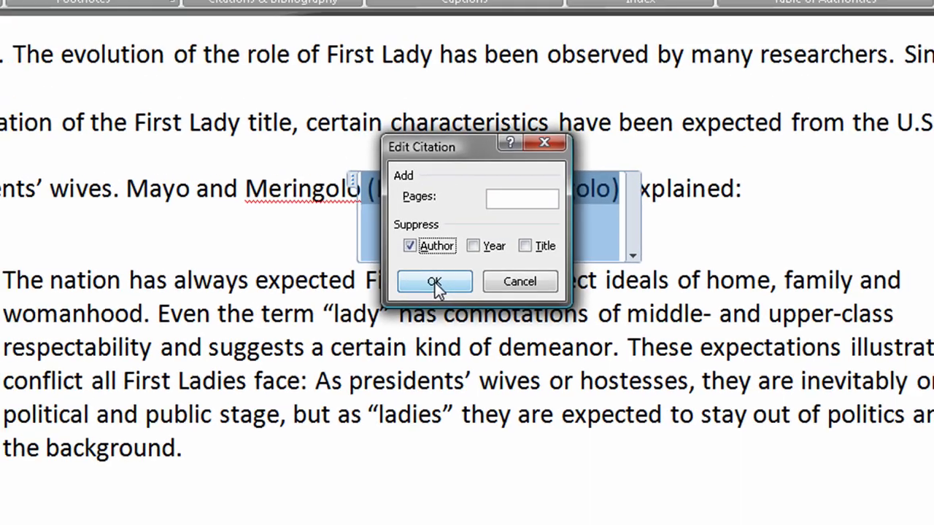
{"action": "left_click", "coordinate": [432, 253]}
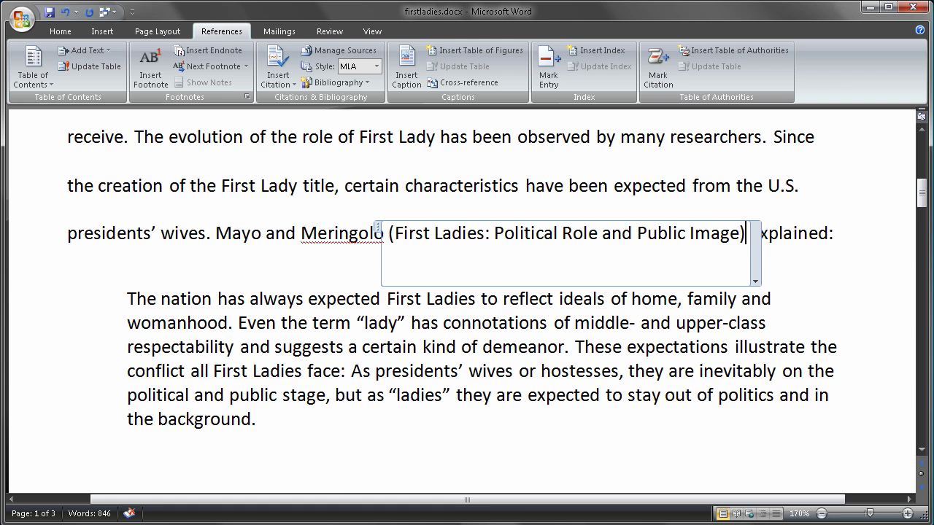
Step: Insert a (Mayo and Meringolo) citation right after 'background' at the block quote's end
{"action": "key", "text": "Right"}
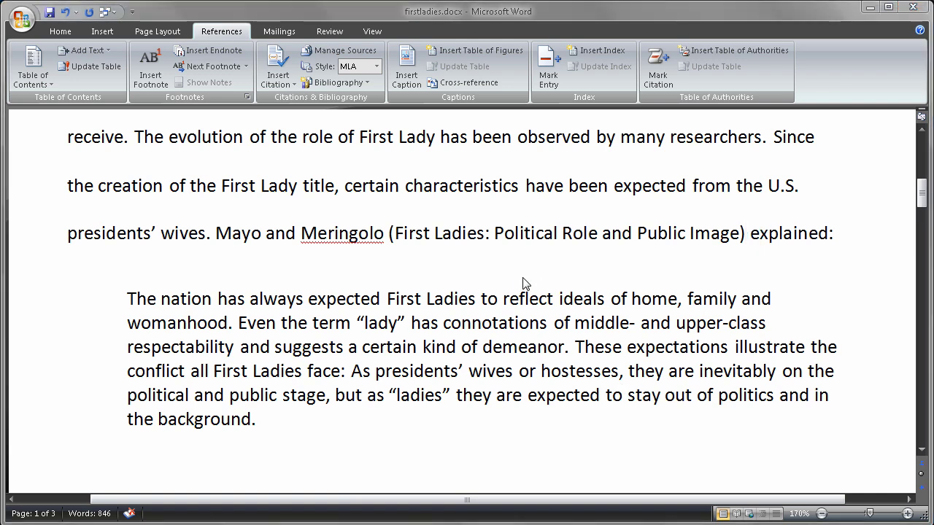
{"action": "key", "text": "Left"}
{"action": "left_click", "coordinate": [251, 421]}
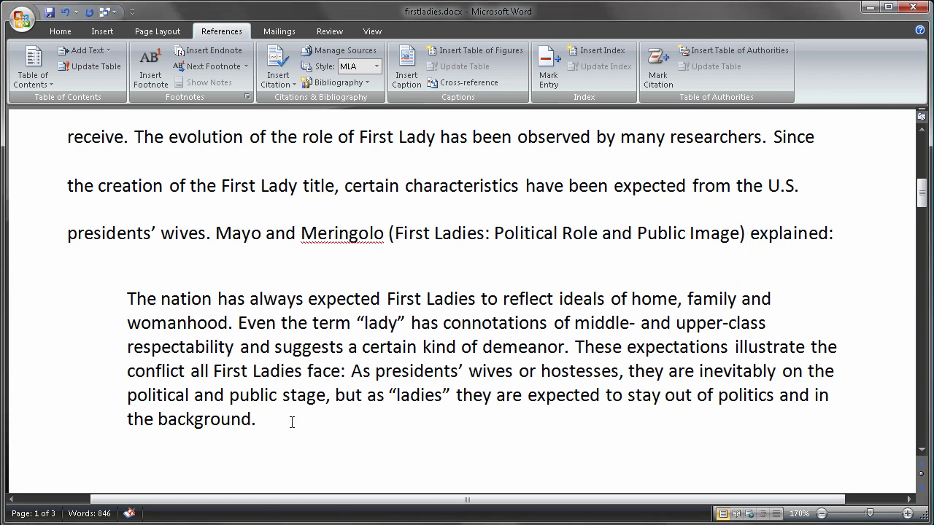
{"action": "left_click", "coordinate": [279, 84]}
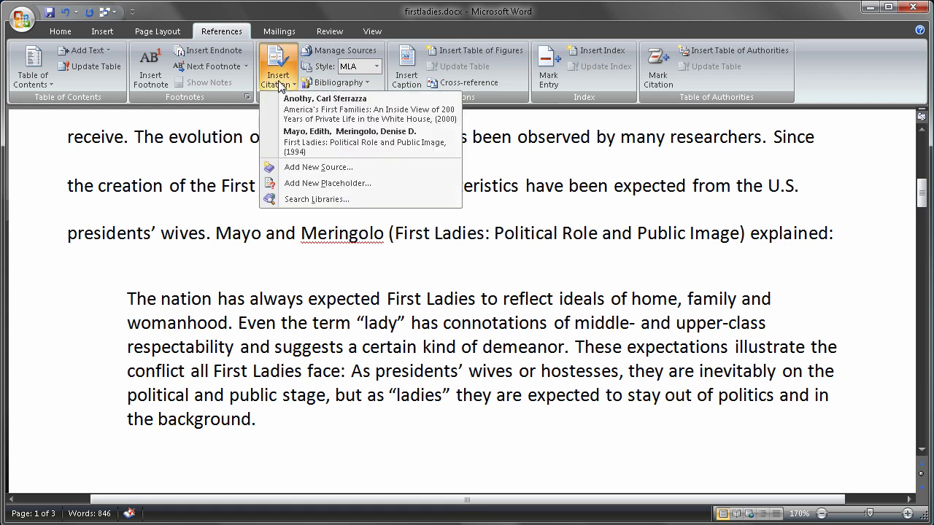
{"action": "left_click", "coordinate": [335, 142]}
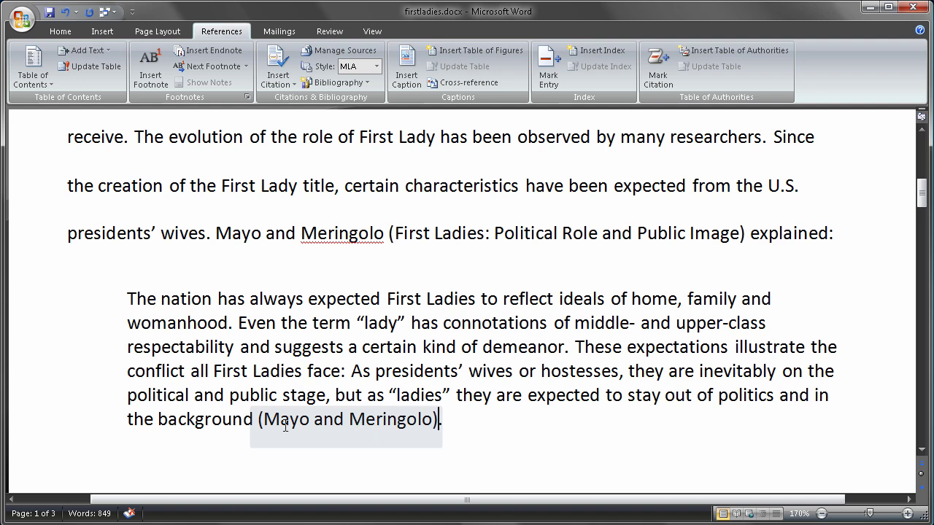
Step: Edit the block-quote citation to page p. 8 with author and title suppressed, showing (p. 8)
{"action": "left_click", "coordinate": [434, 430]}
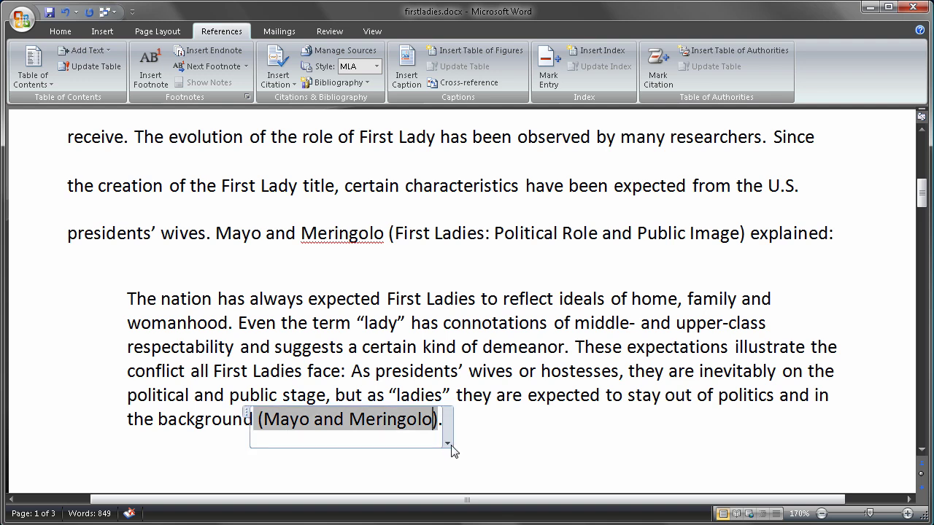
{"action": "left_click", "coordinate": [448, 442]}
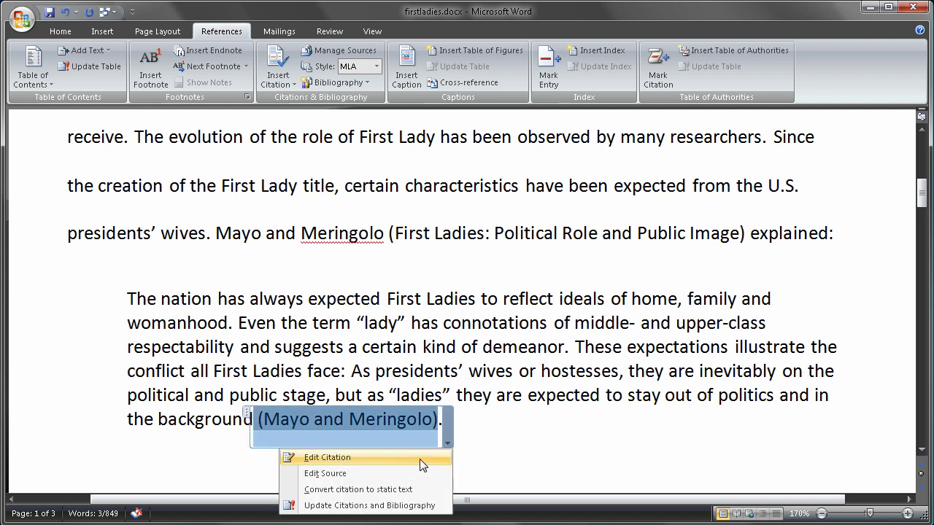
{"action": "left_click", "coordinate": [419, 459]}
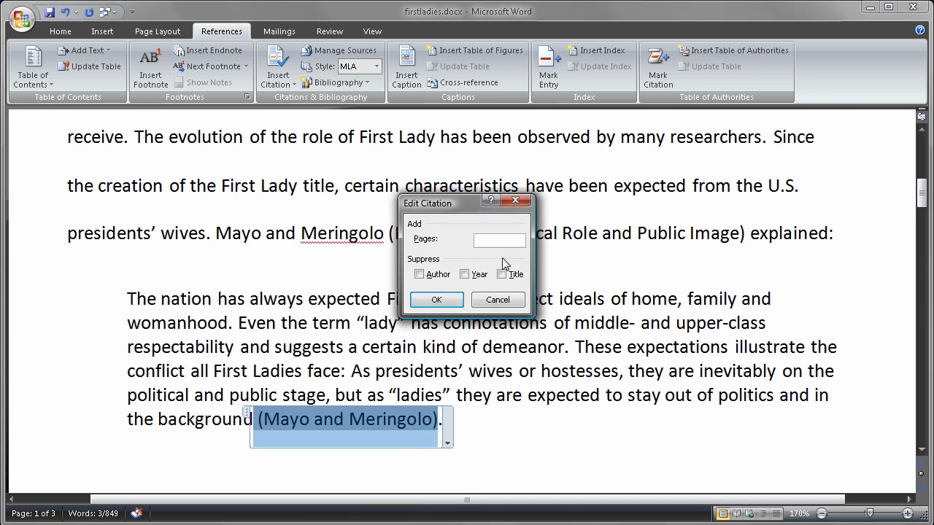
{"action": "type", "text": "p. 8"}
{"action": "left_click", "coordinate": [419, 275]}
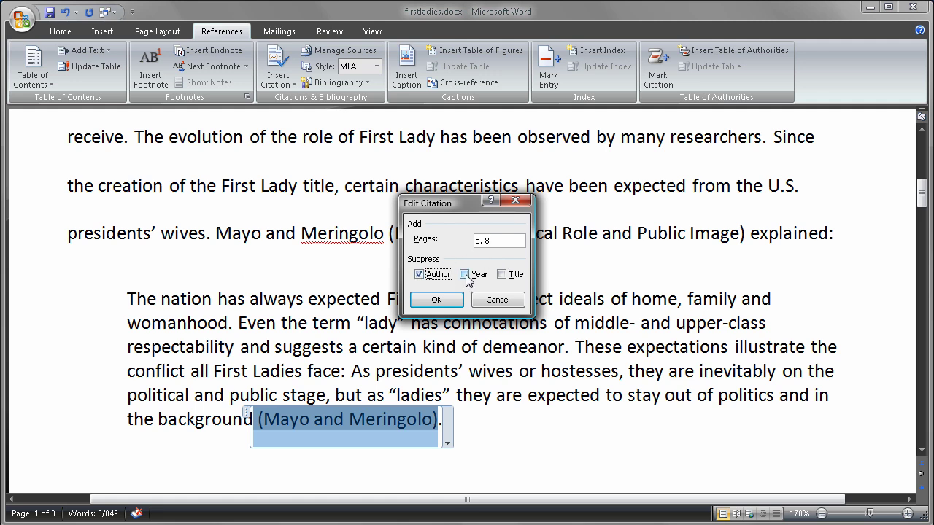
{"action": "left_click", "coordinate": [502, 275]}
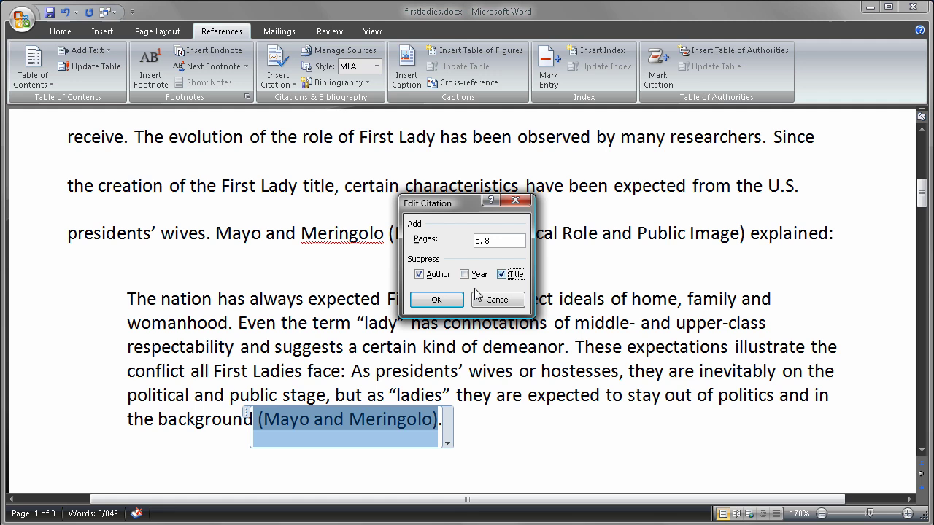
{"action": "left_click", "coordinate": [436, 302]}
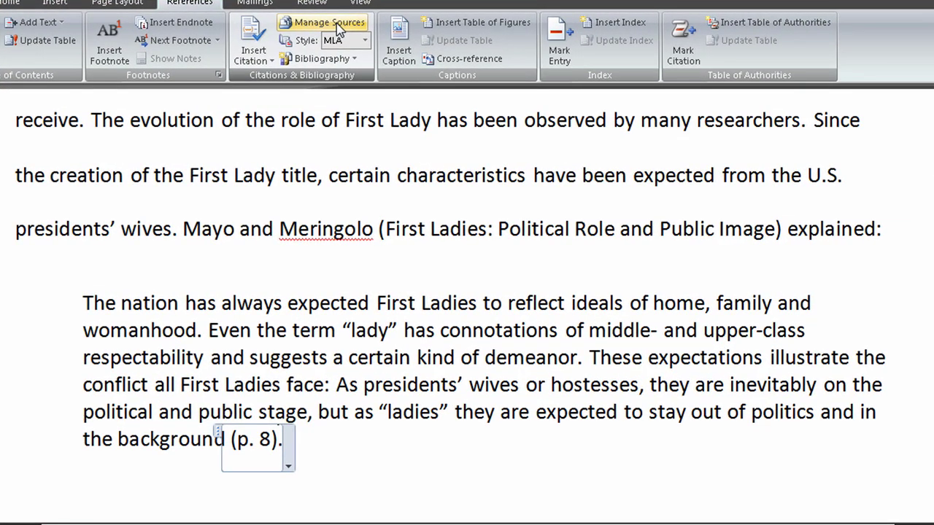
Step: In Source Manager, change the Anothy book's city from New York to NY in both lists
{"action": "left_click", "coordinate": [337, 26]}
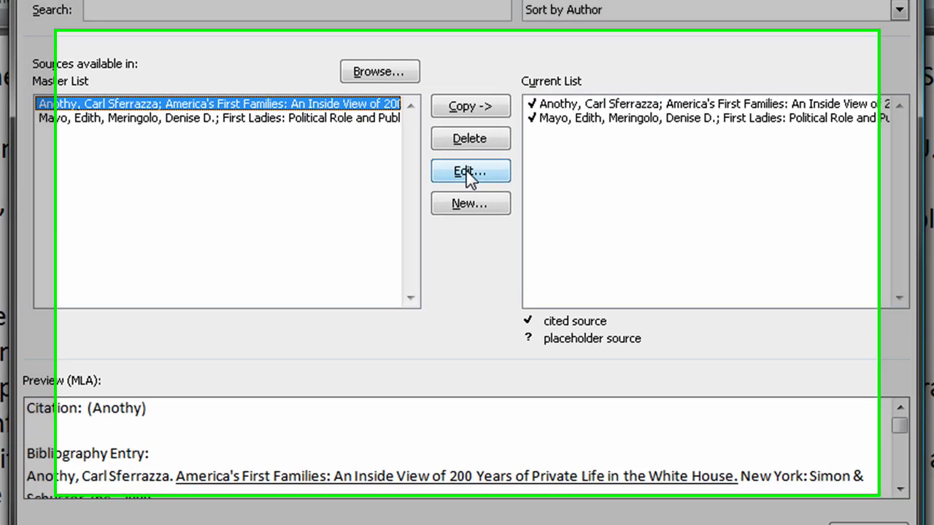
{"action": "left_click", "coordinate": [469, 191]}
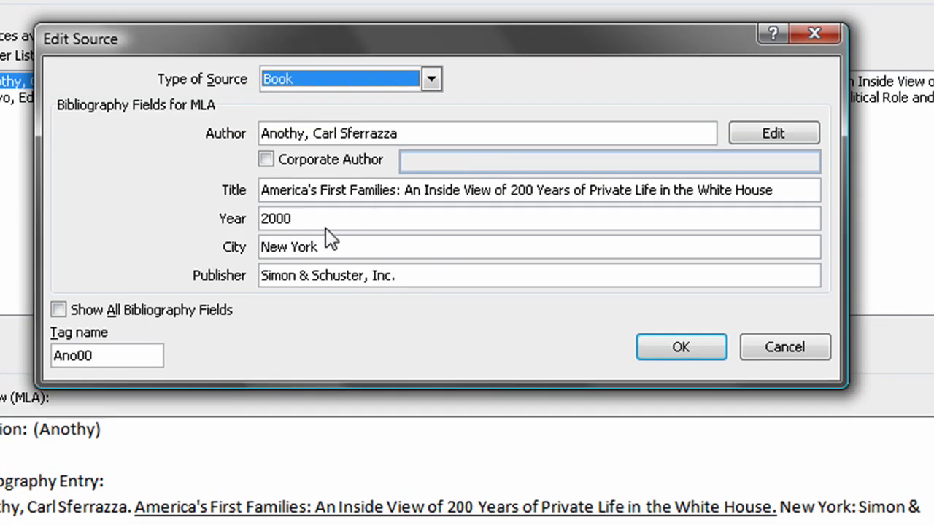
{"action": "left_click_drag", "start_coordinate": [332, 247], "coordinate": [253, 247]}
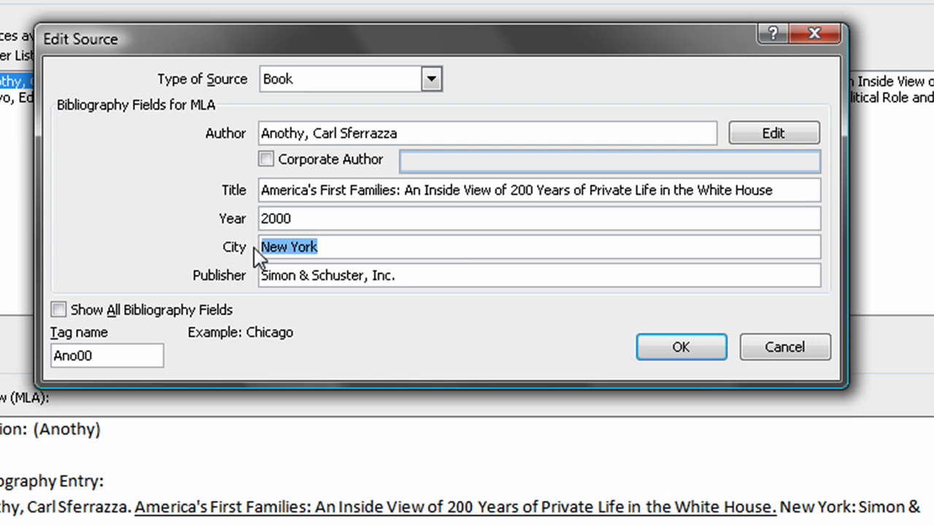
{"action": "type", "text": "NY"}
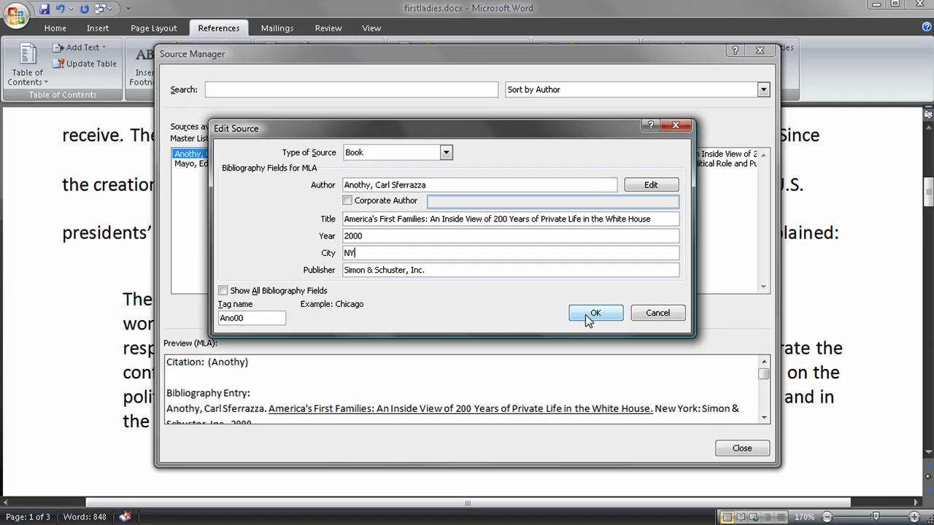
{"action": "left_click", "coordinate": [680, 347]}
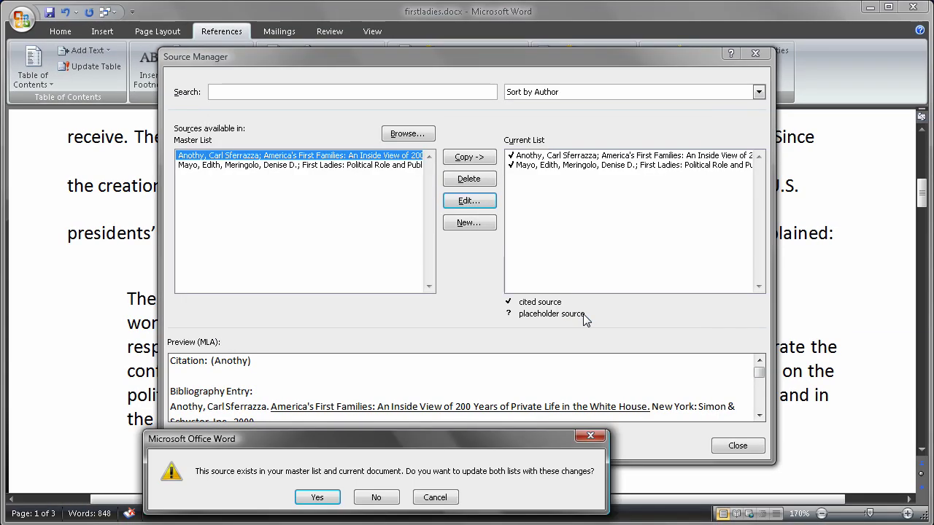
{"action": "left_click", "coordinate": [318, 499]}
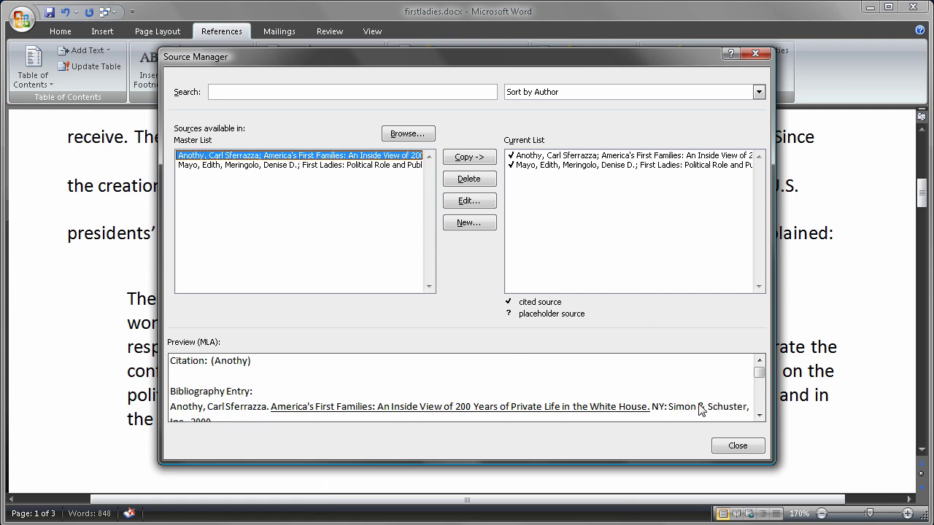
{"action": "left_click", "coordinate": [723, 447]}
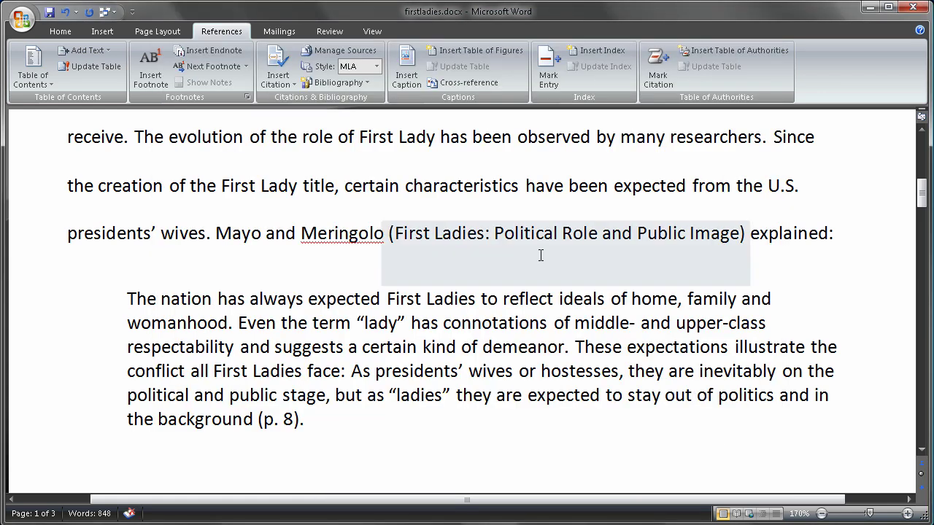
{"action": "left_click", "coordinate": [341, 50]}
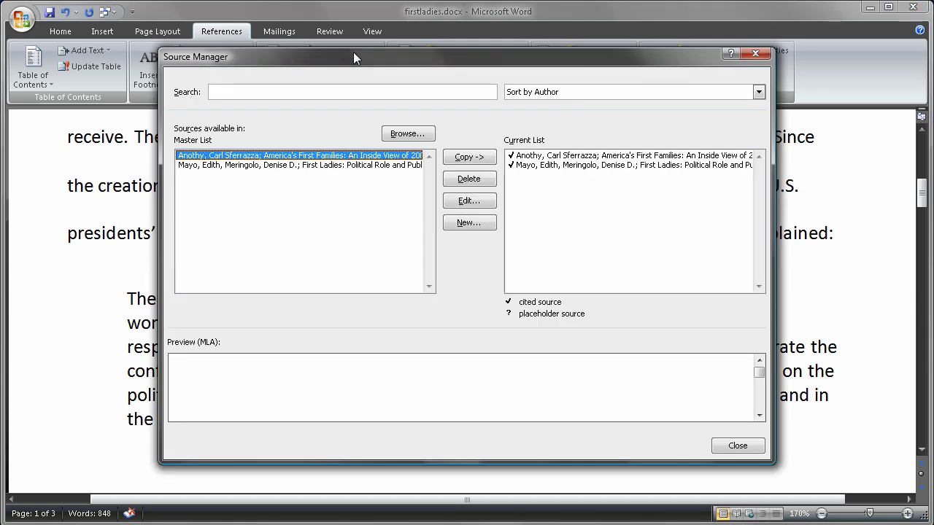
{"action": "left_click", "coordinate": [735, 448]}
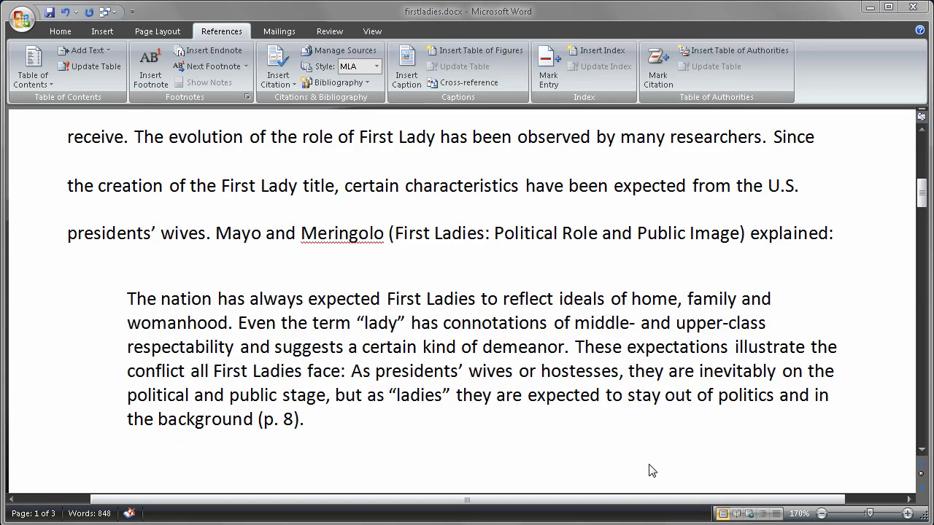
Step: Cite the Anothy book right after 'Anthony' and delete the old (Anothy) citation after 'speech'
{"action": "scroll", "coordinate": [652, 446], "scroll_direction": "down", "scroll_amount": 6}
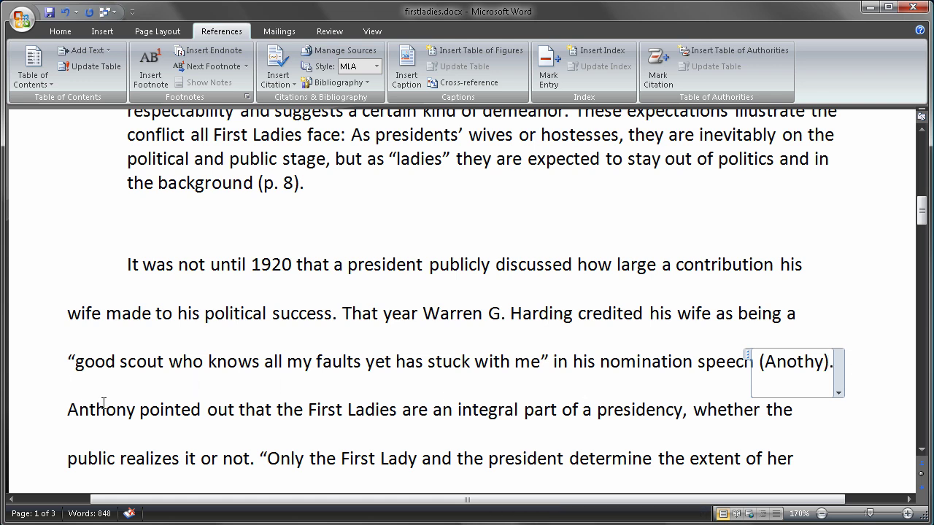
{"action": "left_click", "coordinate": [133, 412]}
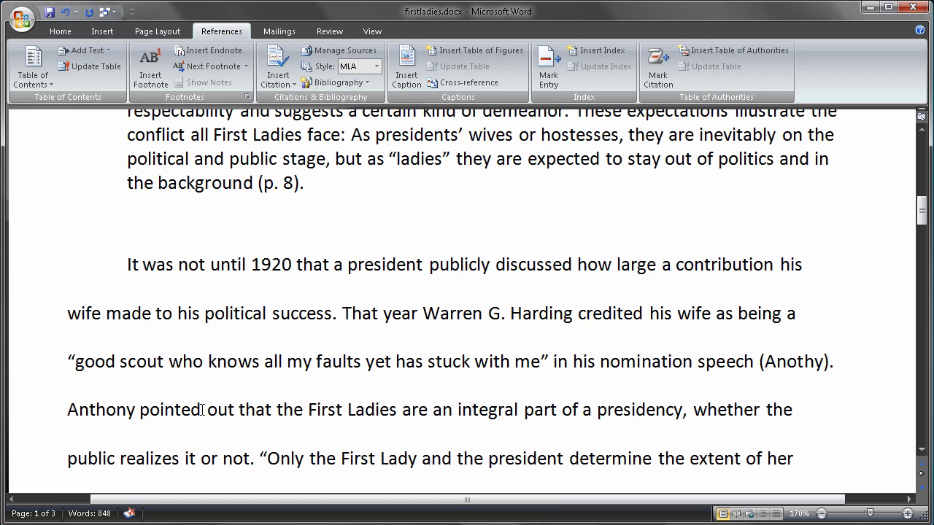
{"action": "left_click", "coordinate": [288, 86]}
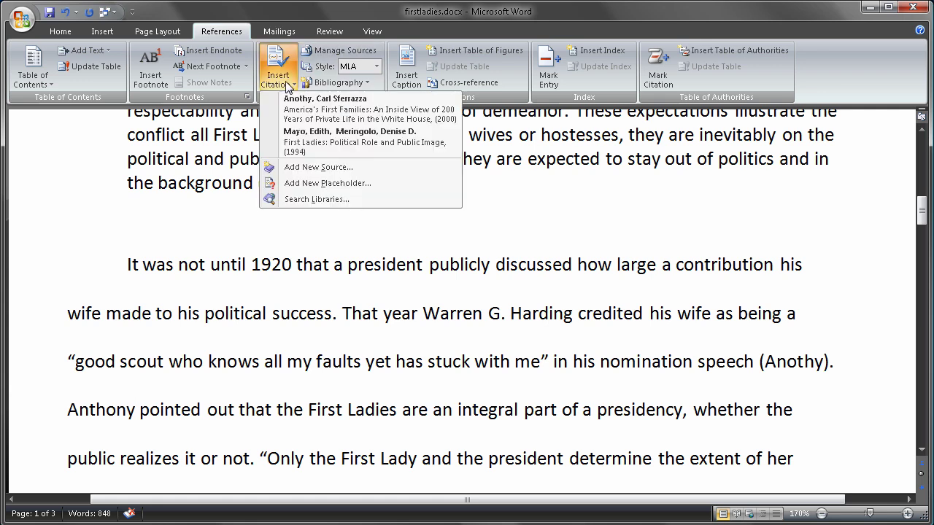
{"action": "left_click", "coordinate": [305, 113]}
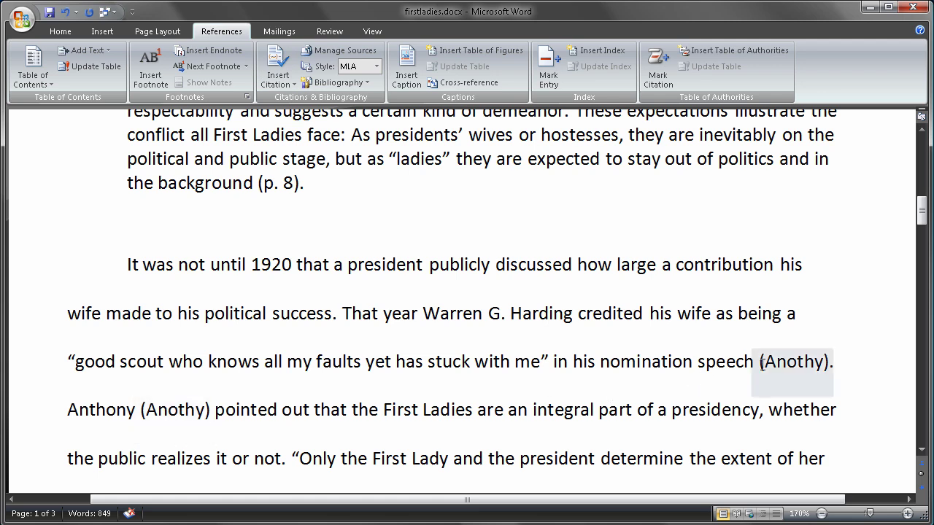
{"action": "left_click", "coordinate": [830, 361]}
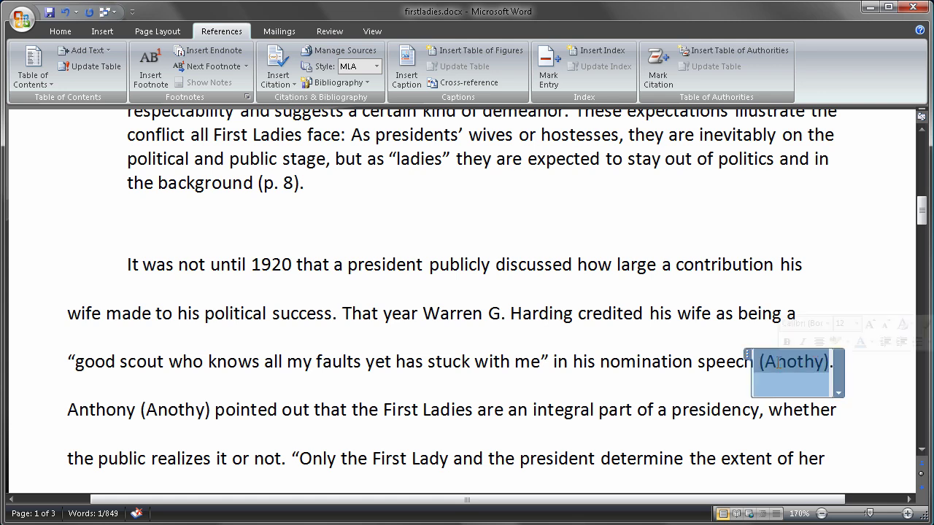
{"action": "key", "text": "Delete"}
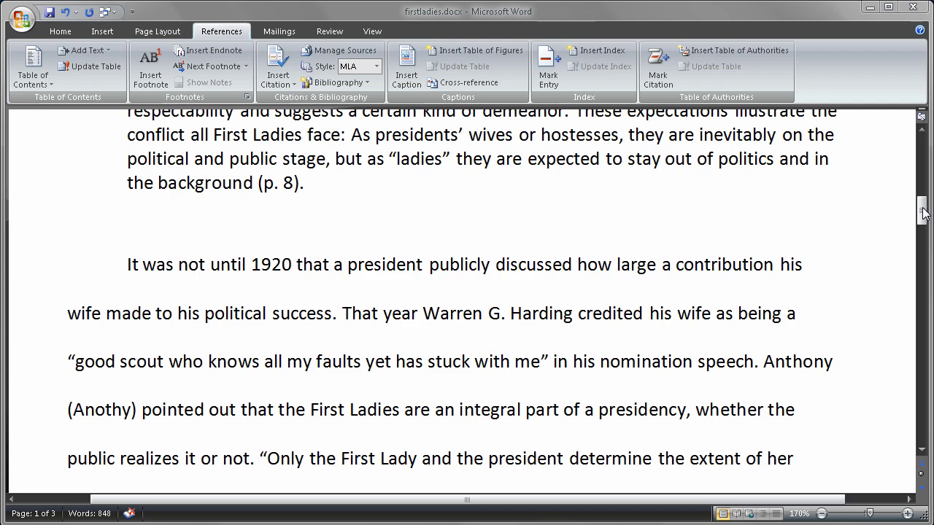
{"action": "left_click_drag", "start_coordinate": [923, 212], "coordinate": [912, 437]}
Step: Add a paragraph after 'American life.' and insert a page break, creating a blank fourth page
{"action": "left_click", "coordinate": [114, 269]}
{"action": "left_click", "coordinate": [576, 229]}
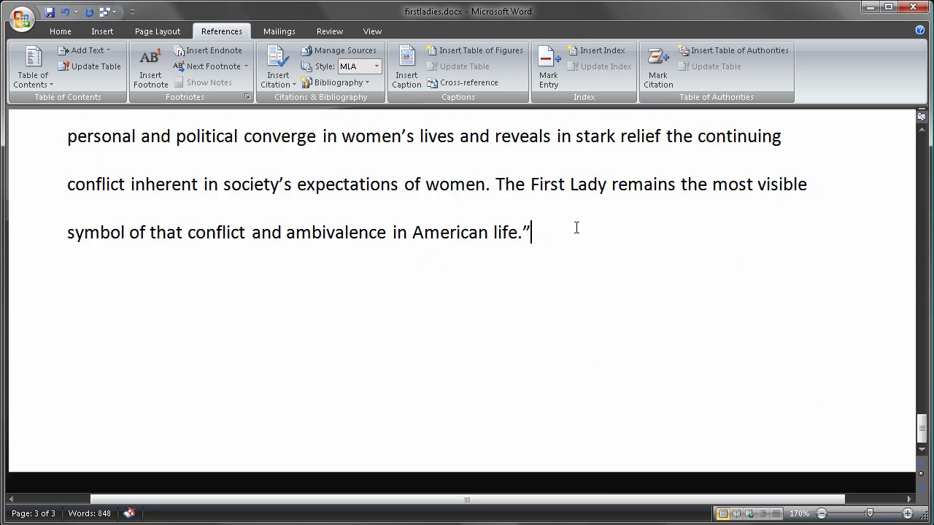
{"action": "key", "text": "Return"}
{"action": "left_click", "coordinate": [113, 32]}
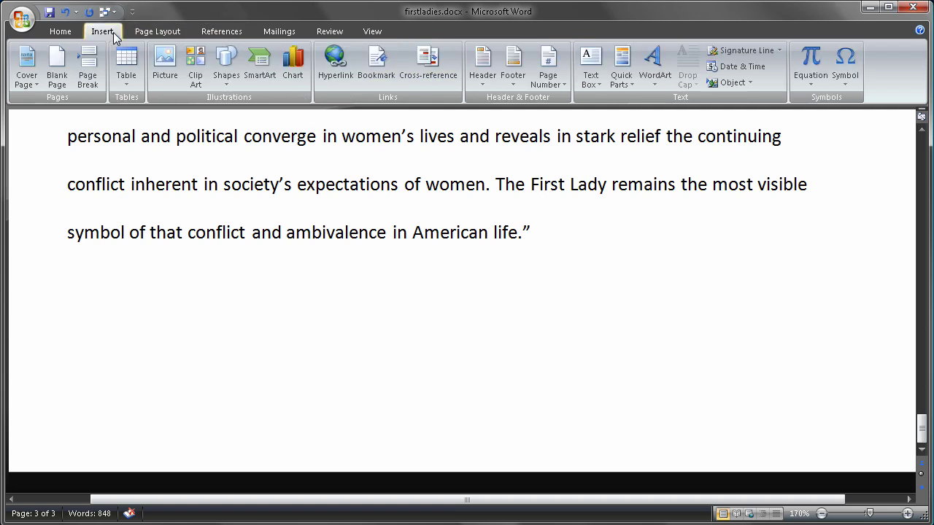
{"action": "left_click", "coordinate": [88, 79]}
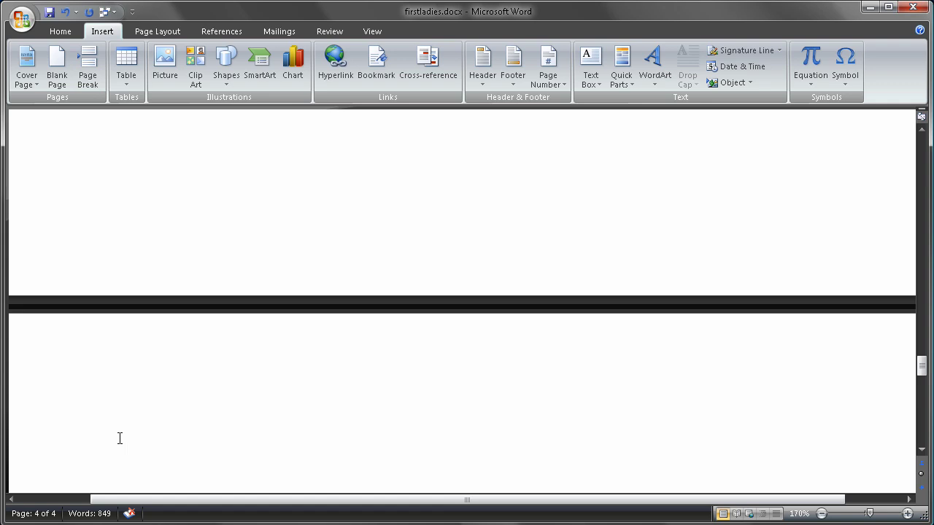
Step: Insert the built-in Bibliography listing the Anothy and Mayo and Meringolo books on page four
{"action": "left_click", "coordinate": [222, 33]}
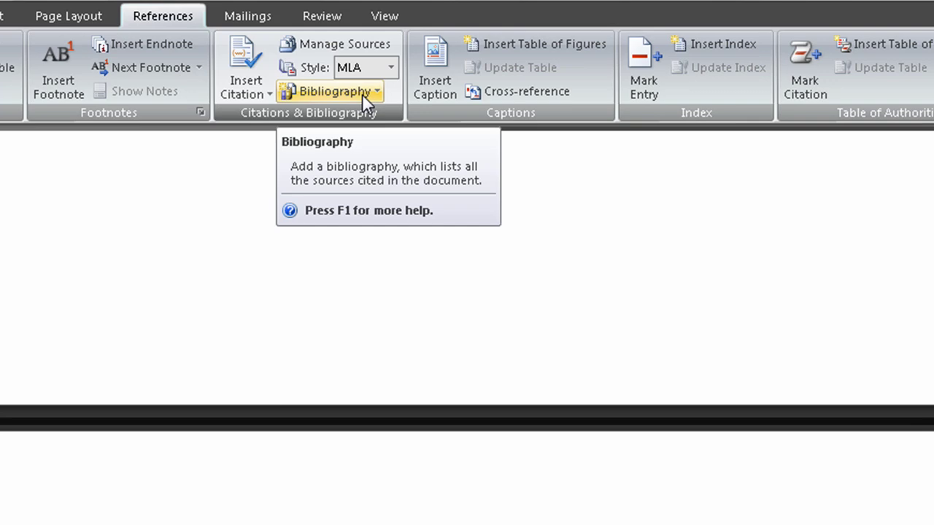
{"action": "left_click", "coordinate": [362, 93]}
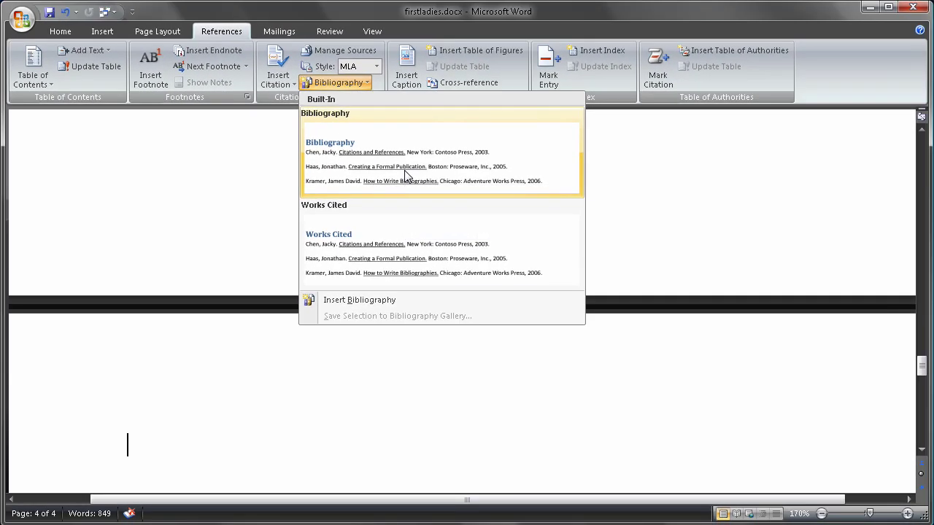
{"action": "left_click", "coordinate": [427, 218]}
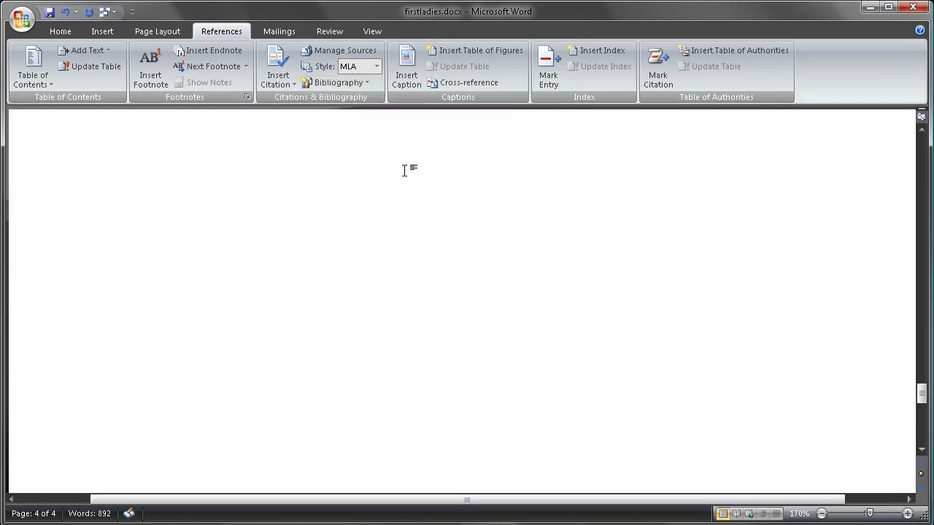
{"action": "left_click_drag", "start_coordinate": [921, 394], "coordinate": [923, 384]}
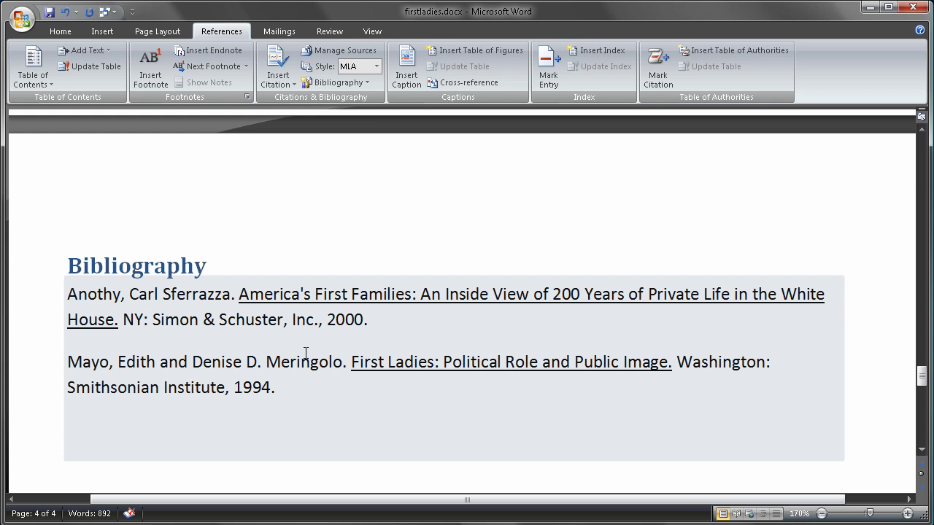
{"action": "key", "text": "ctrl+End"}
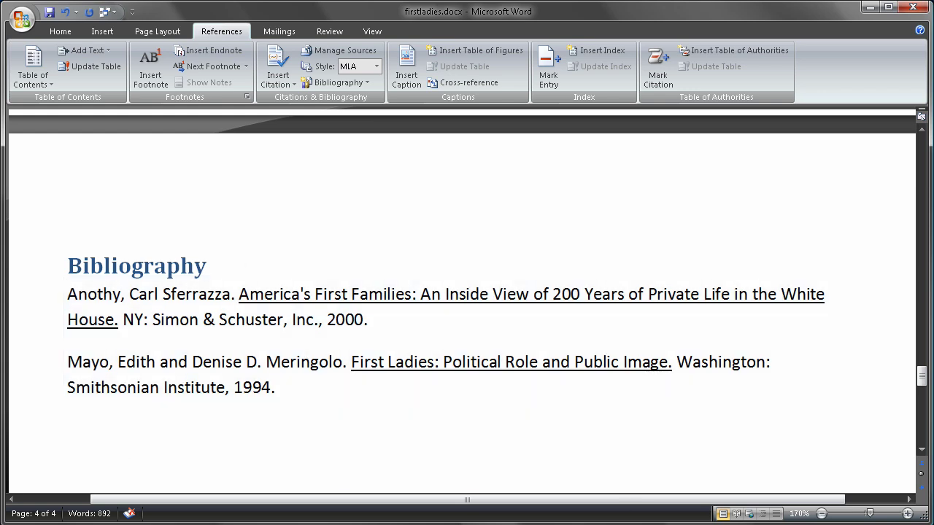